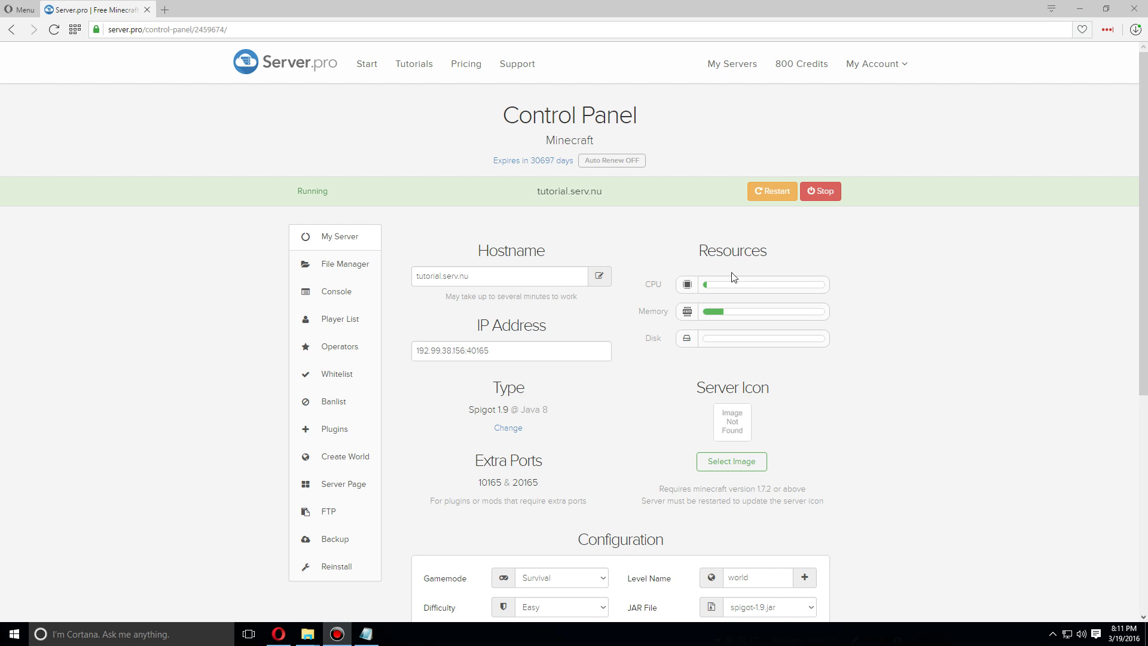
click(350, 268)
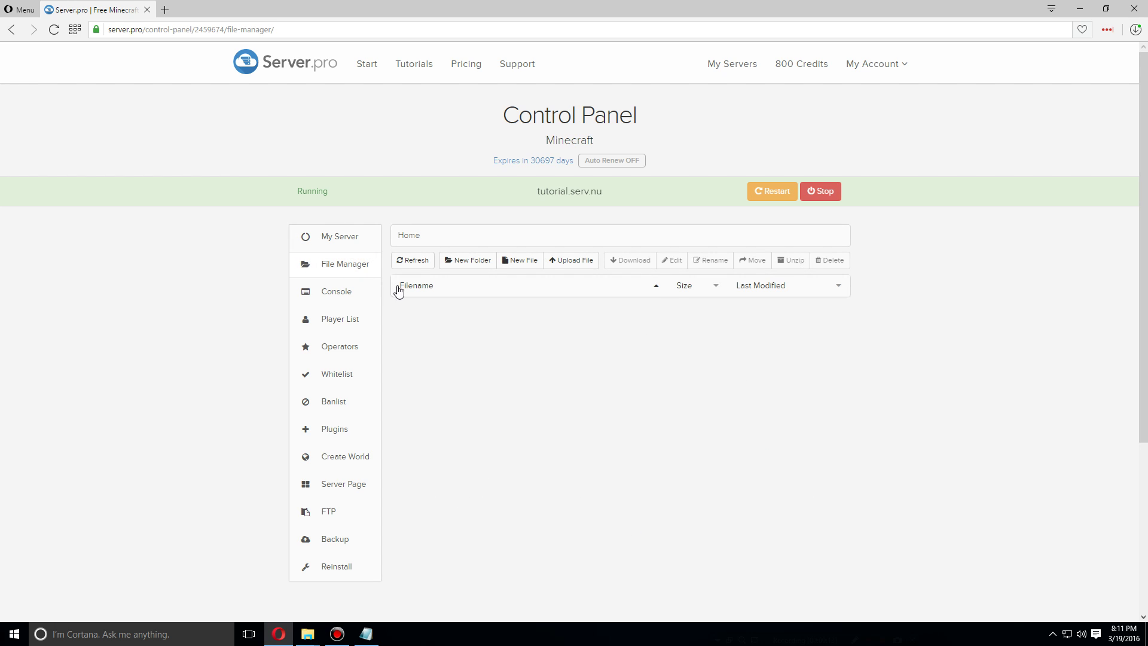
click(436, 330)
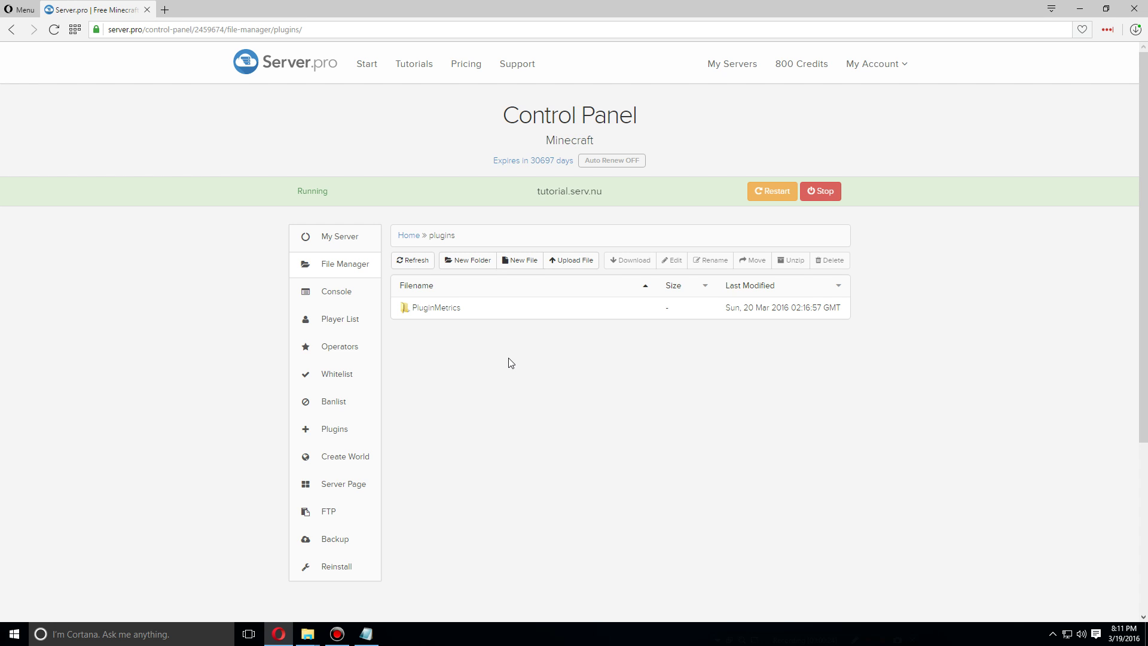
click(570, 260)
click(563, 299)
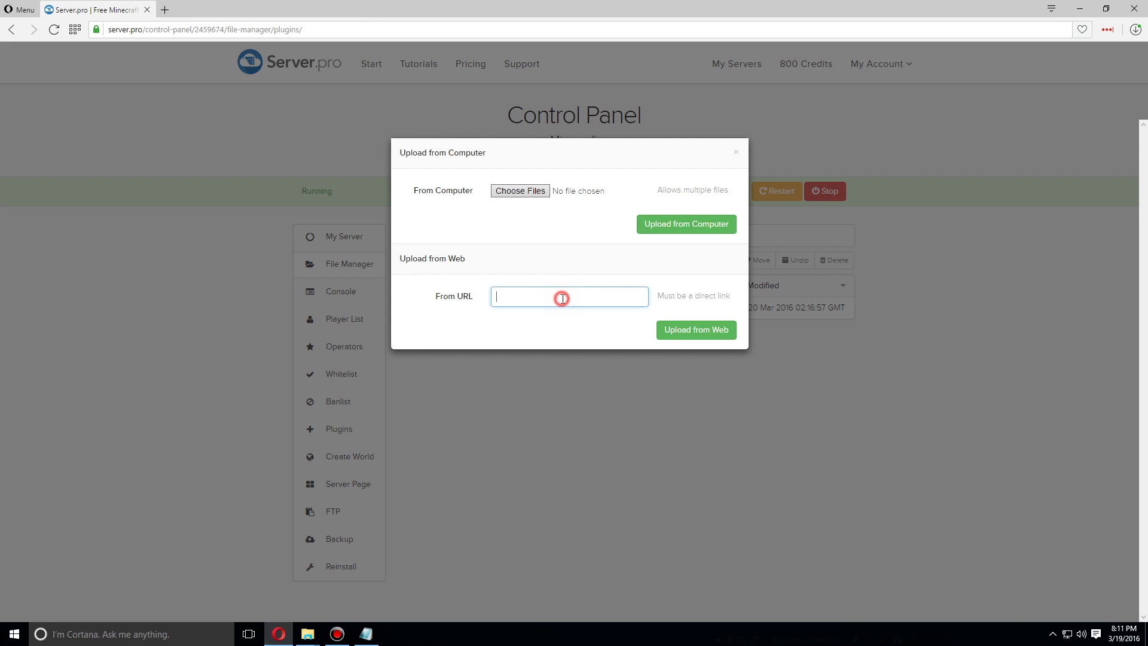
right_click(563, 300)
click(601, 366)
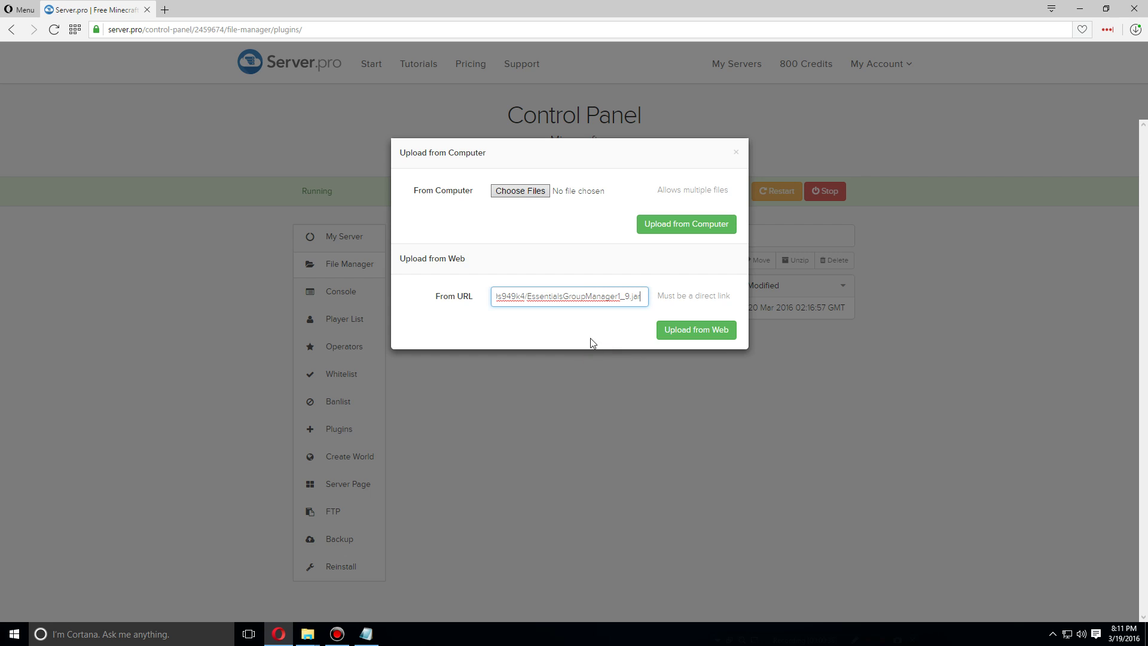
drag(643, 297, 469, 324)
click(643, 293)
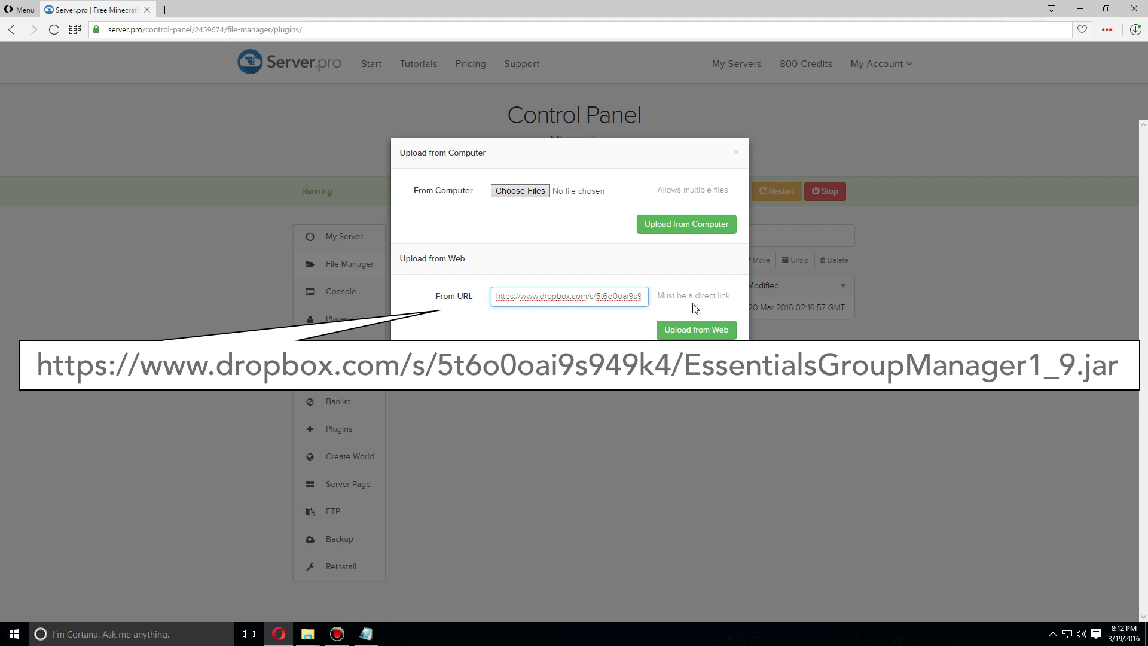
click(693, 328)
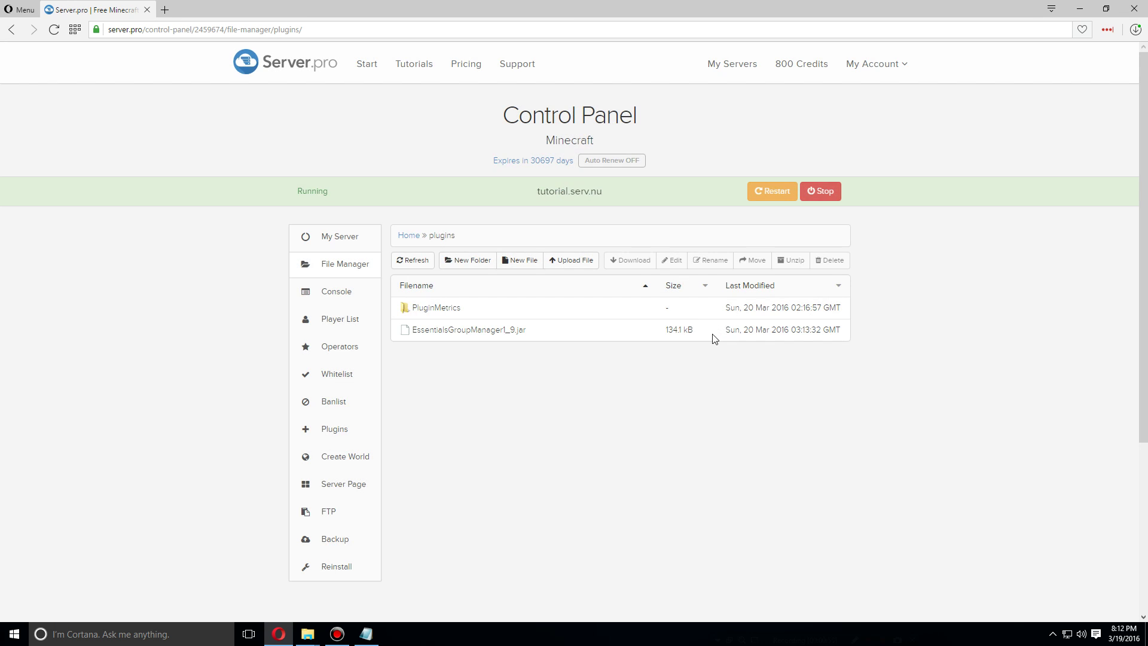
Restart the Minecraft server from its overview page
click(342, 238)
click(769, 196)
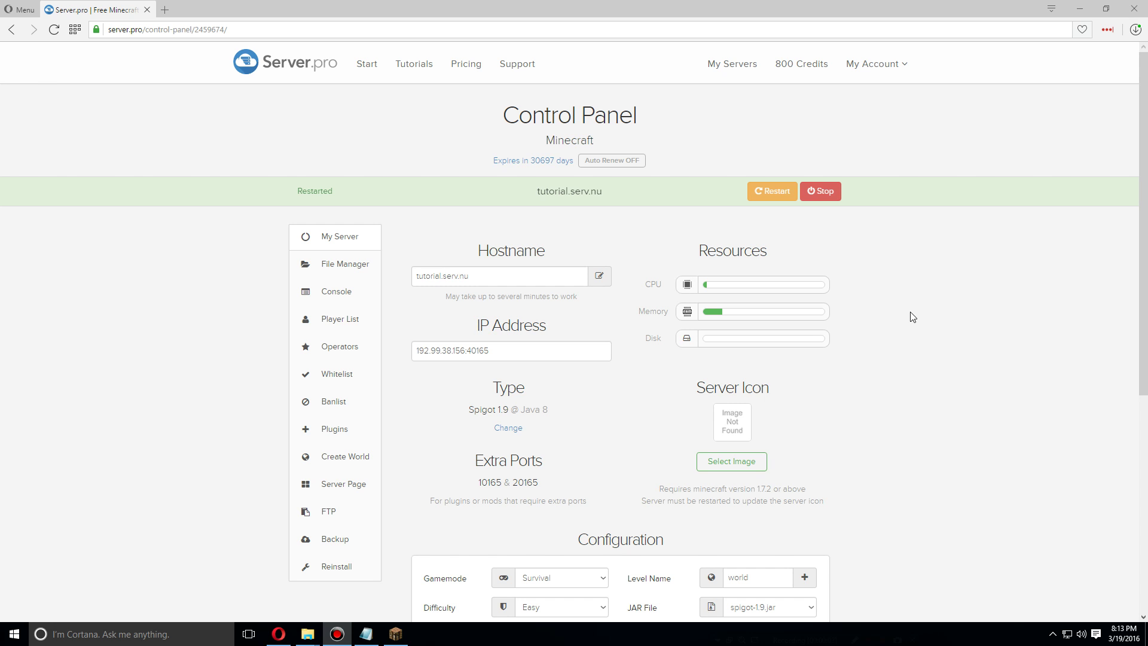
Open the users.yml file in the plugins/GroupManager/worlds/world folder for editing
click(360, 275)
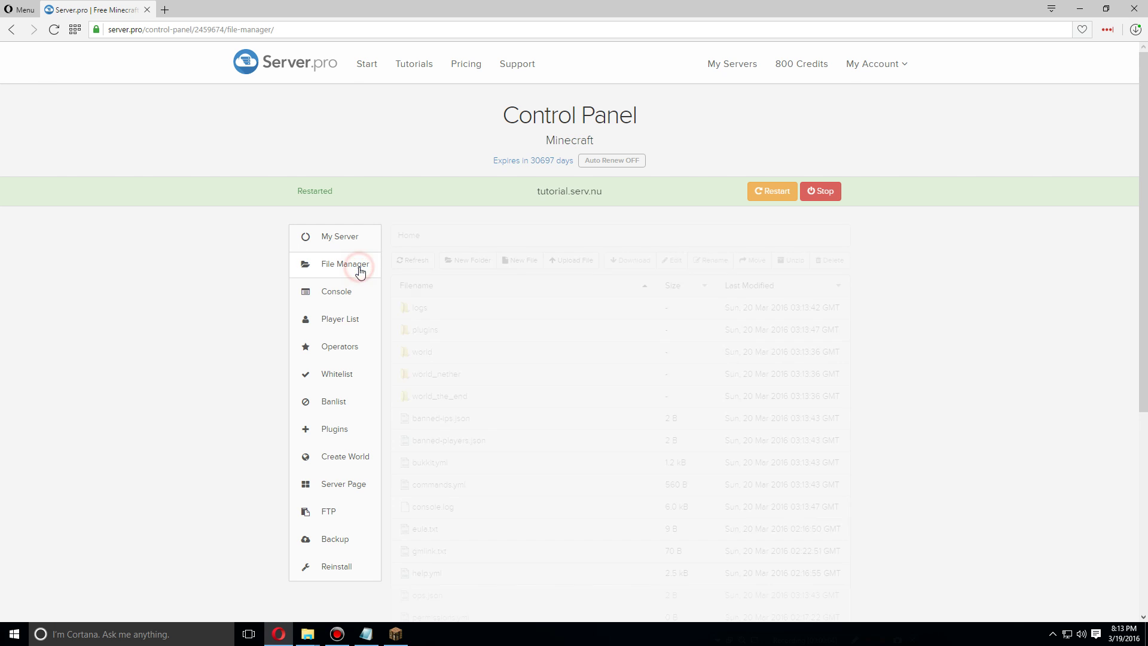
click(425, 331)
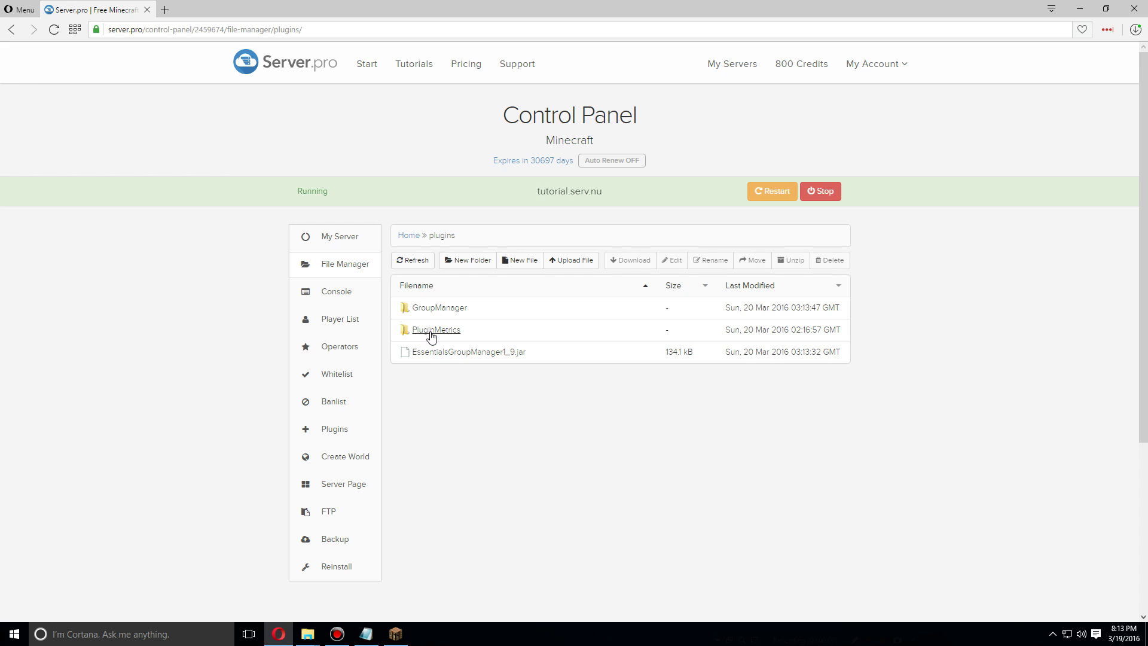
click(496, 310)
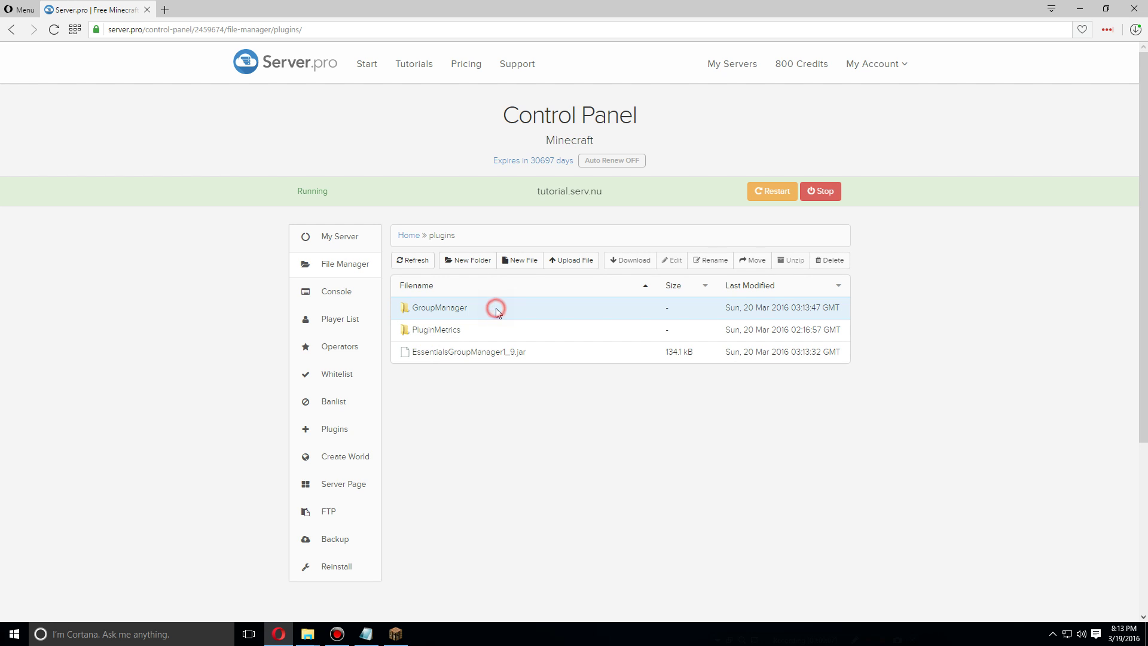
click(456, 311)
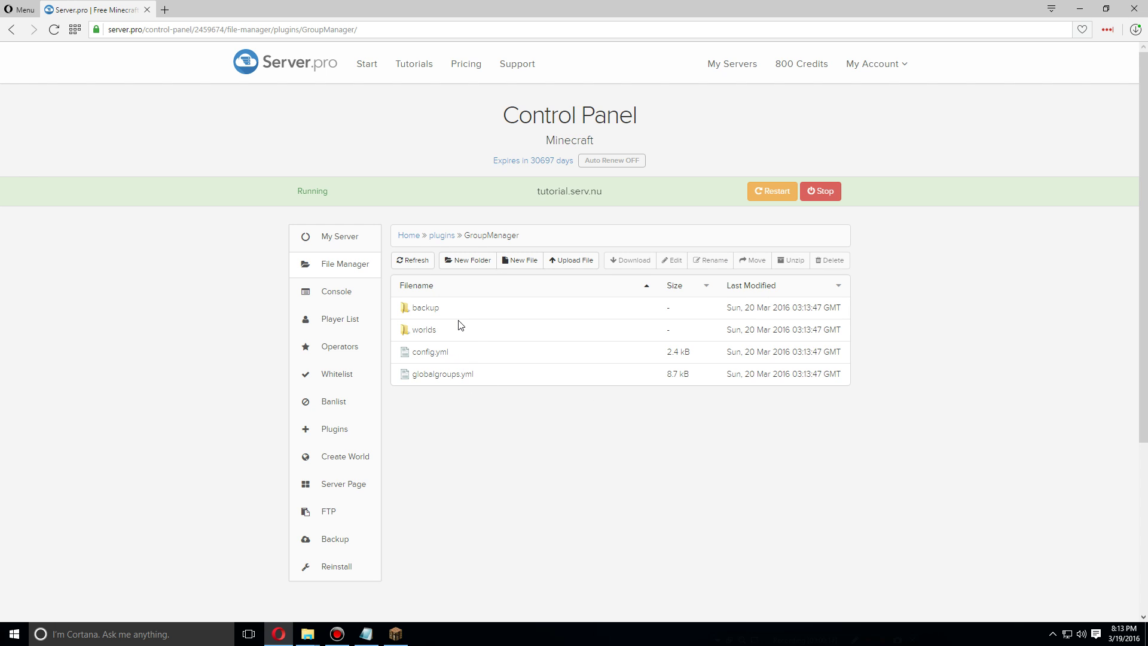
click(431, 329)
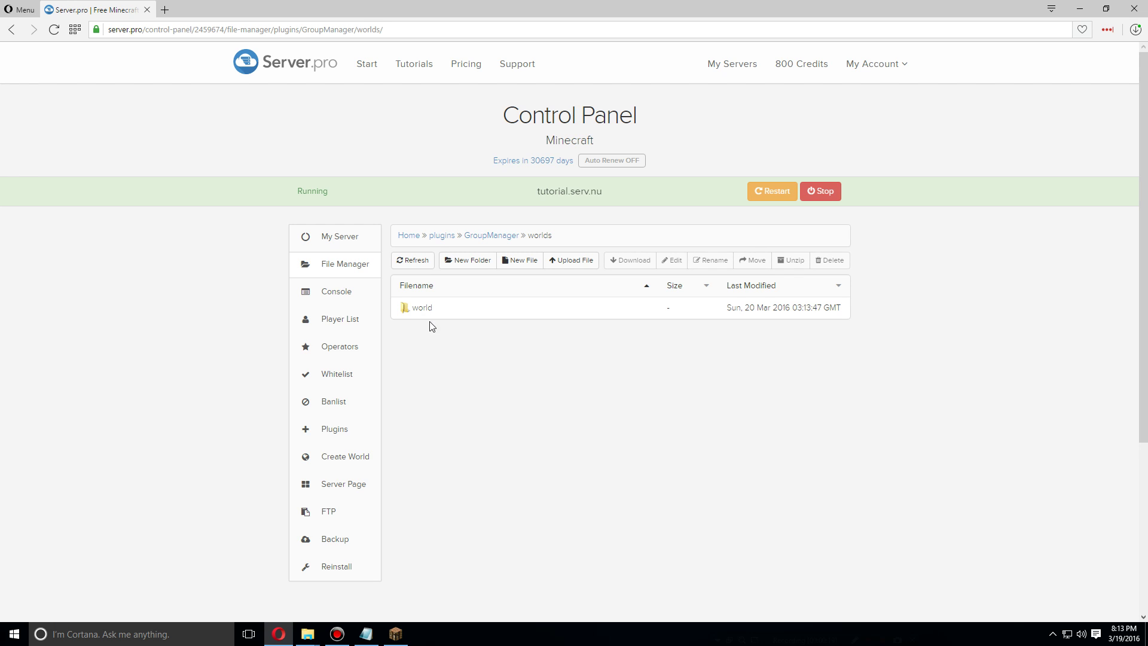
click(458, 308)
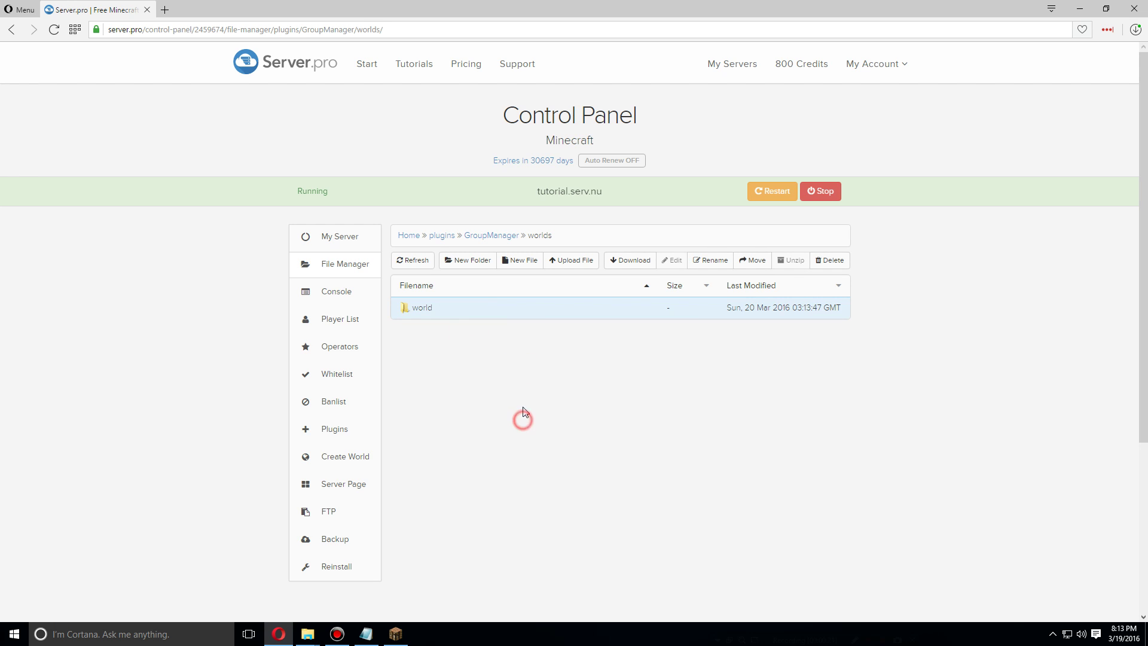
drag(523, 411, 537, 308)
double_click(429, 310)
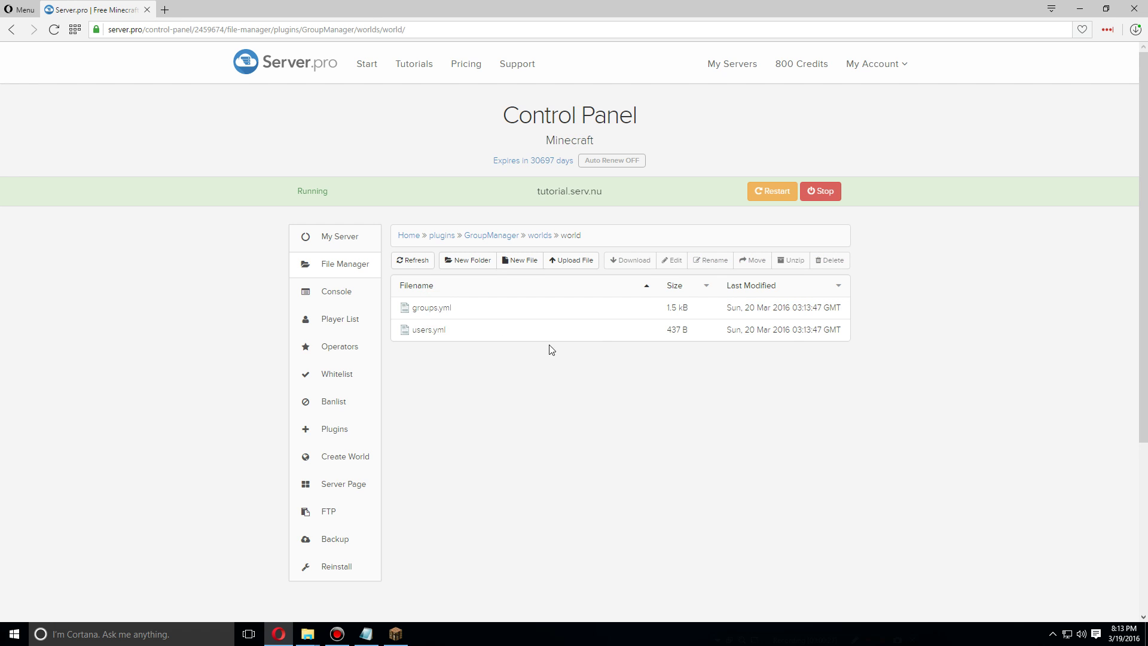
click(434, 331)
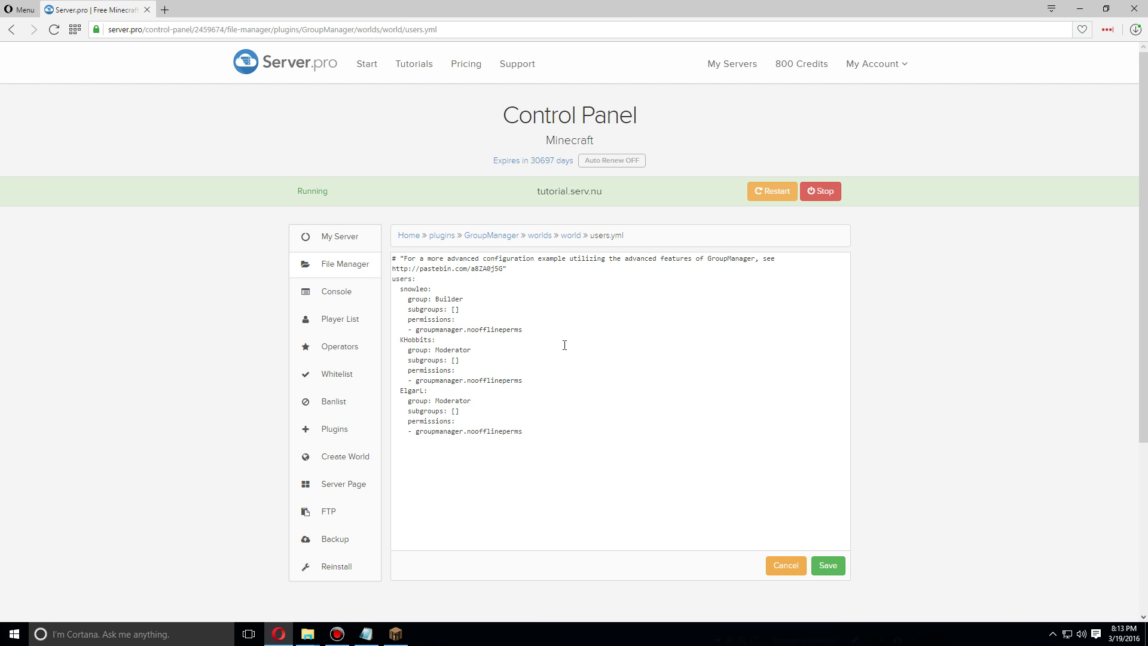
Examine the sample user entries and their assigned groups in users.yml, and save the file as it is
drag(622, 454, 395, 289)
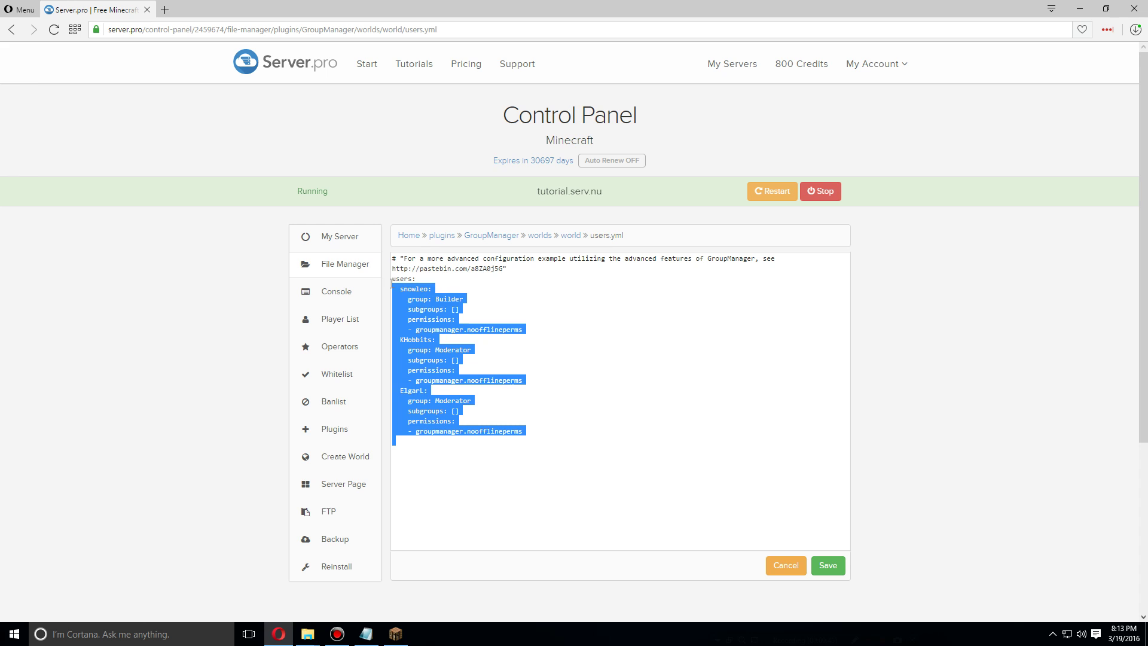
click(611, 347)
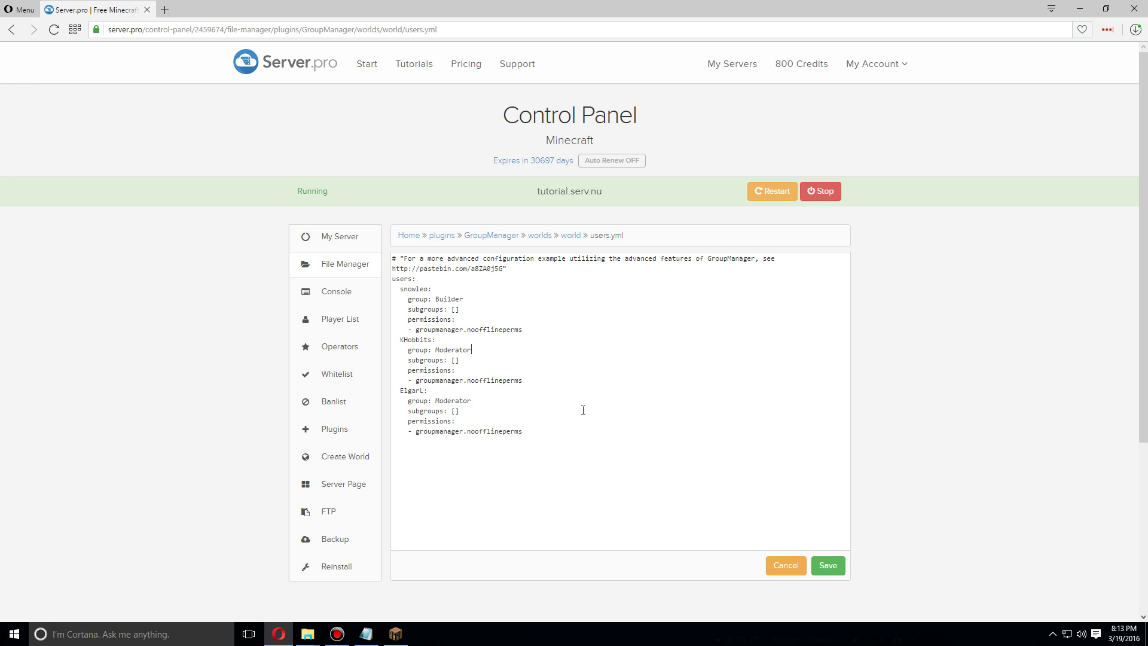
drag(572, 438, 306, 294)
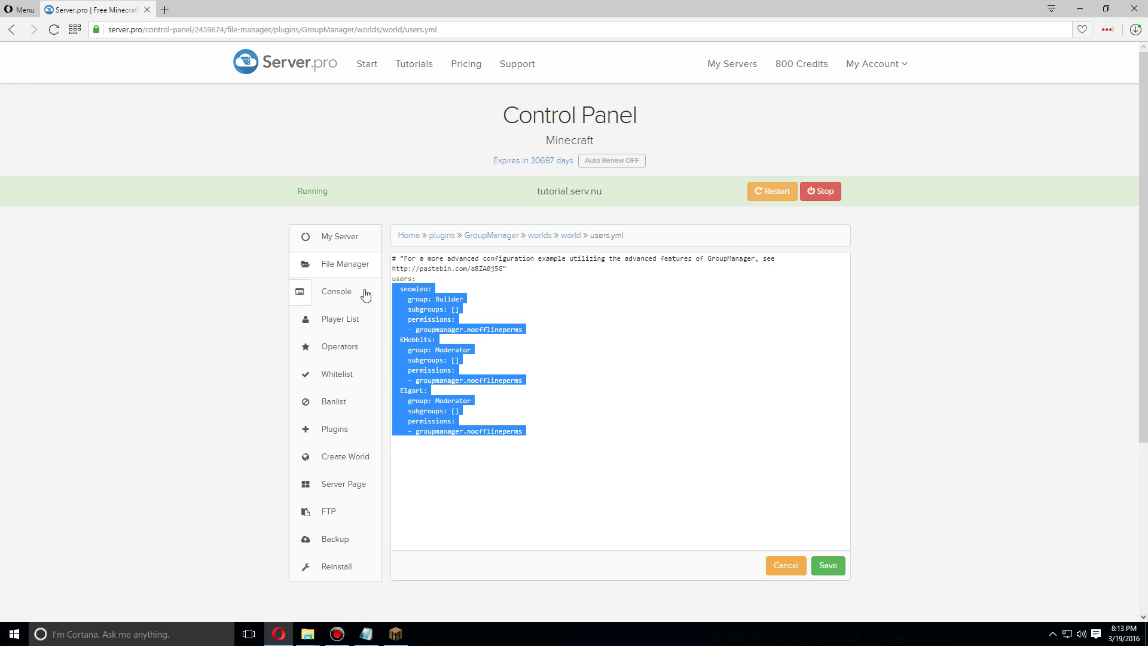
click(479, 310)
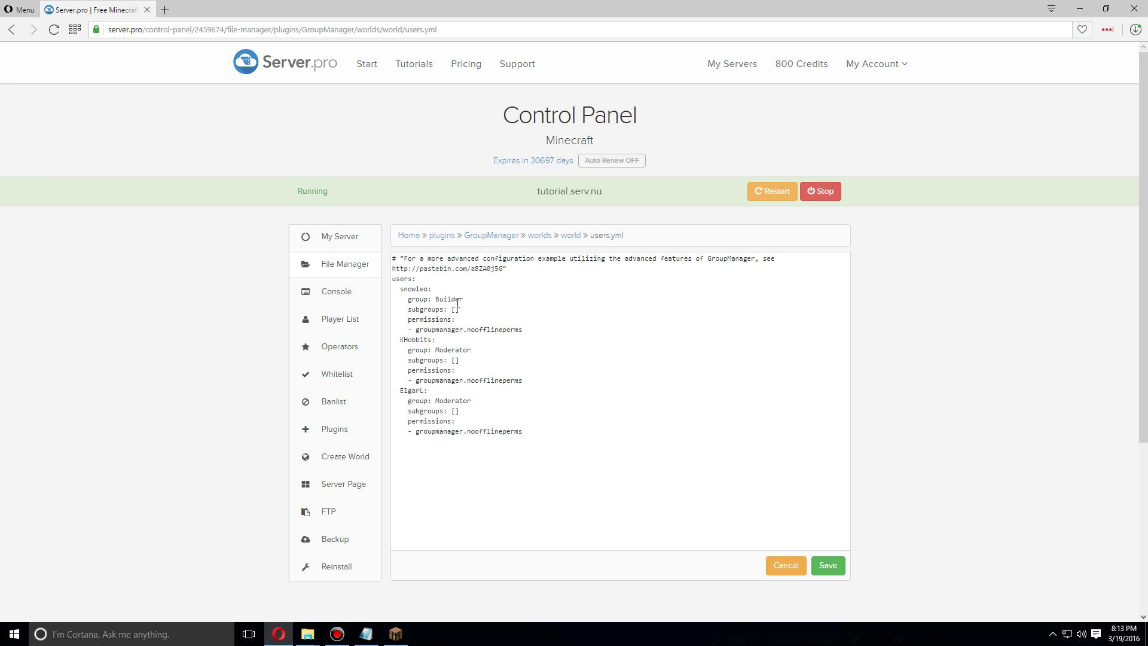
mouse_move(470, 302)
mouse_down()
mouse_move(395, 298)
mouse_move(464, 300)
mouse_up()
click(599, 432)
click(832, 566)
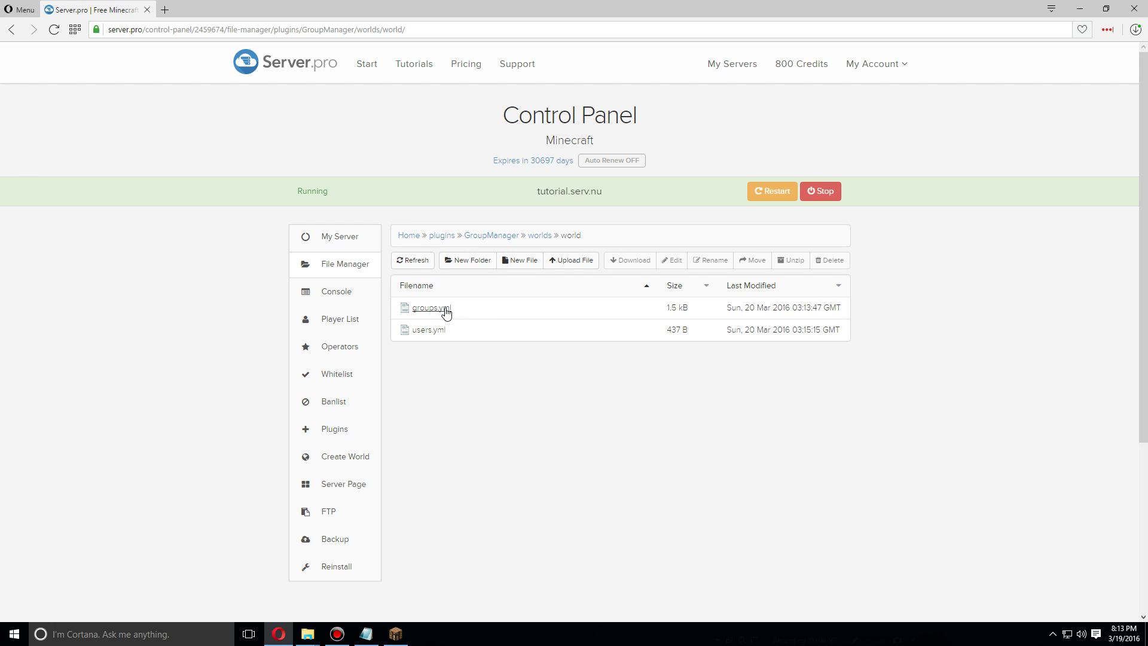
Open groups.yml in the same folder and set the Default group's build option to true
click(444, 308)
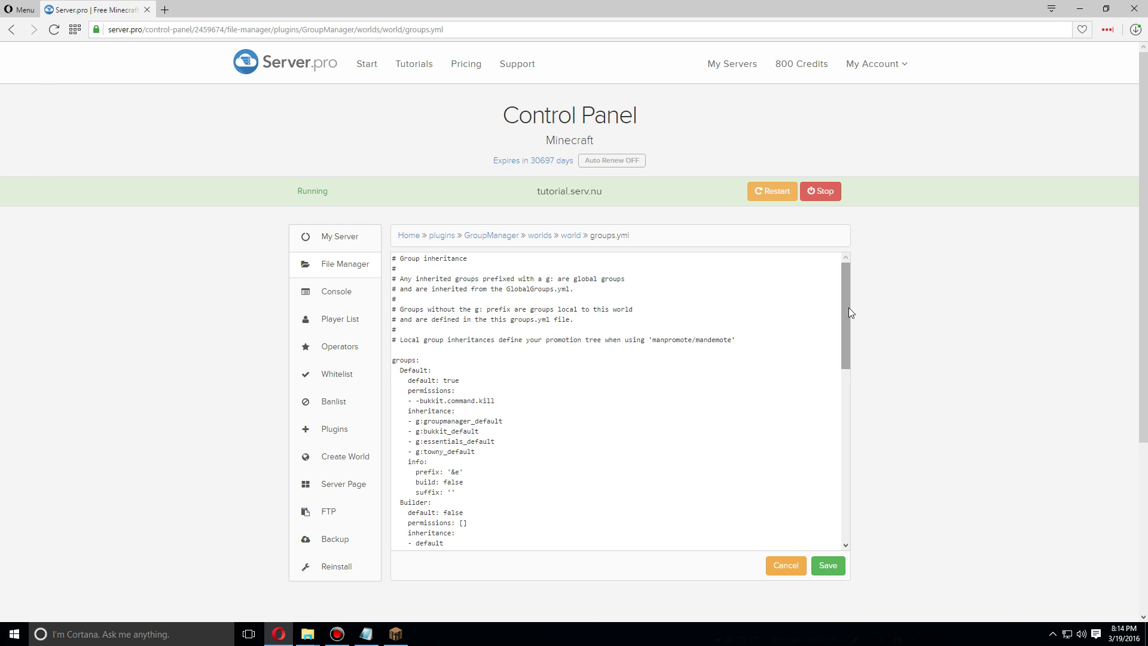
drag(849, 308, 837, 344)
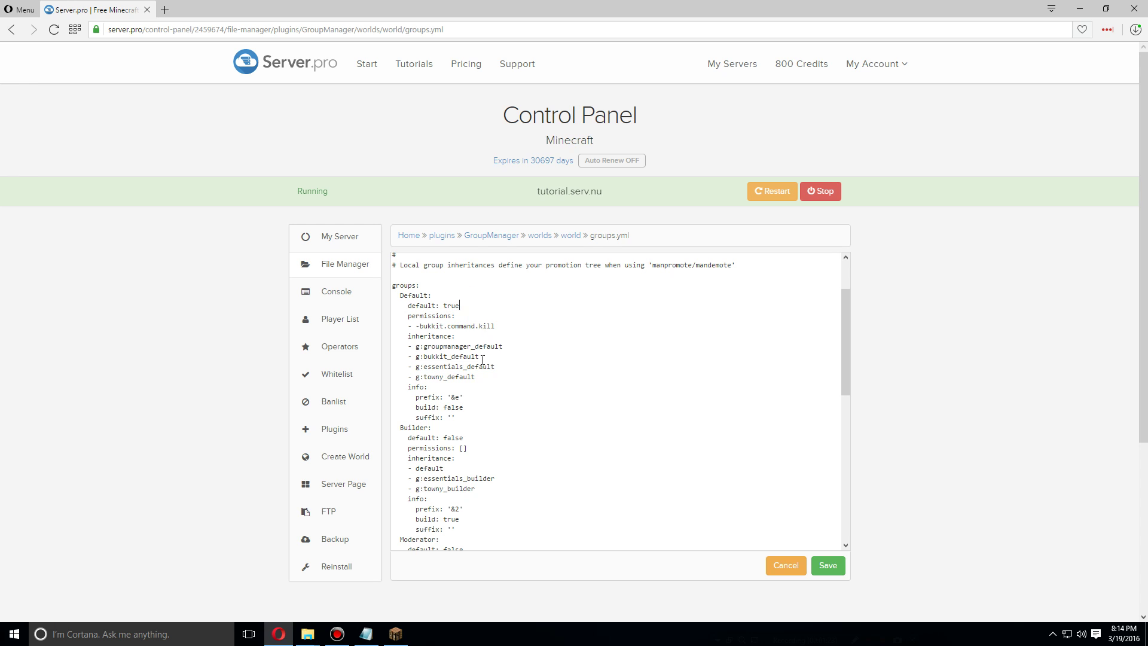
click(474, 408)
key(BackSpace)
key(BackSpace)
key(BackSpace)
key(BackSpace)
key(BackSpace)
text(true)
click(502, 379)
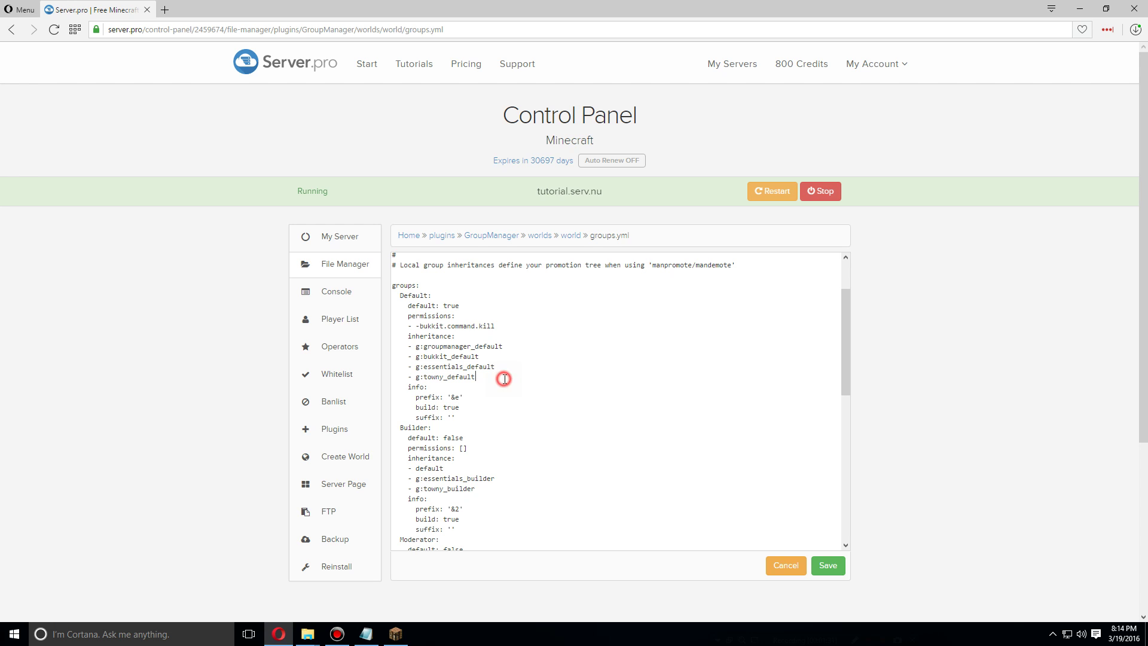
click(505, 326)
Examine the Builder group's inheritance entries in groups.yml and compare them with the Default group
scroll(505, 347, down, 2)
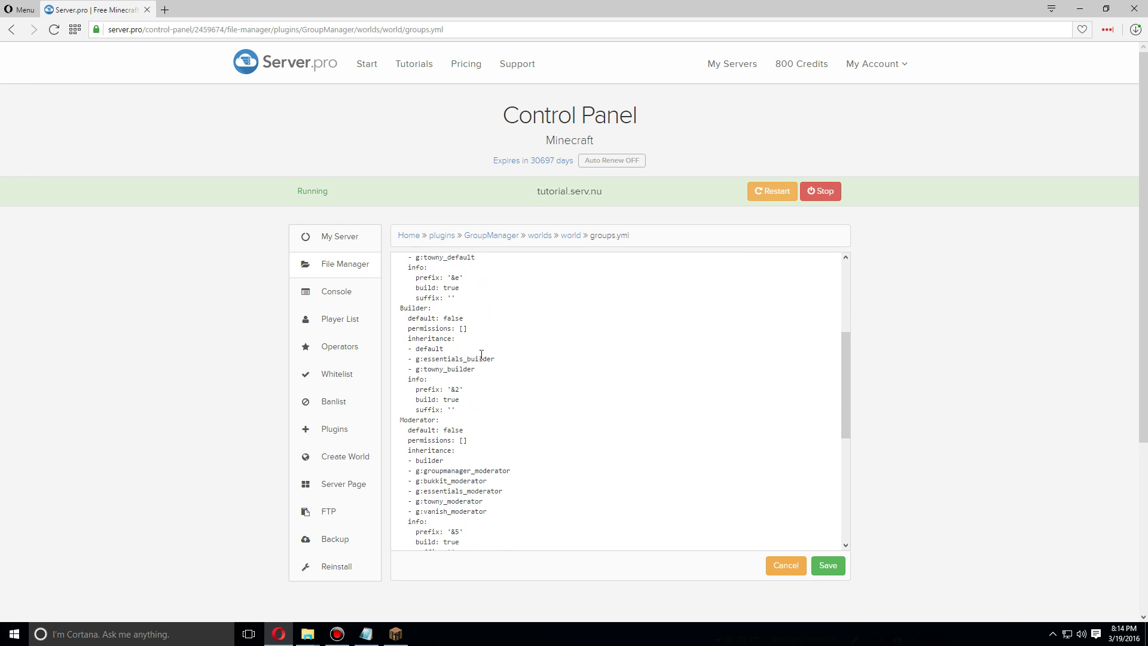
scroll(502, 390, up, 2)
scroll(502, 390, down, 2)
drag(399, 367, 431, 367)
click(500, 382)
drag(444, 409, 416, 410)
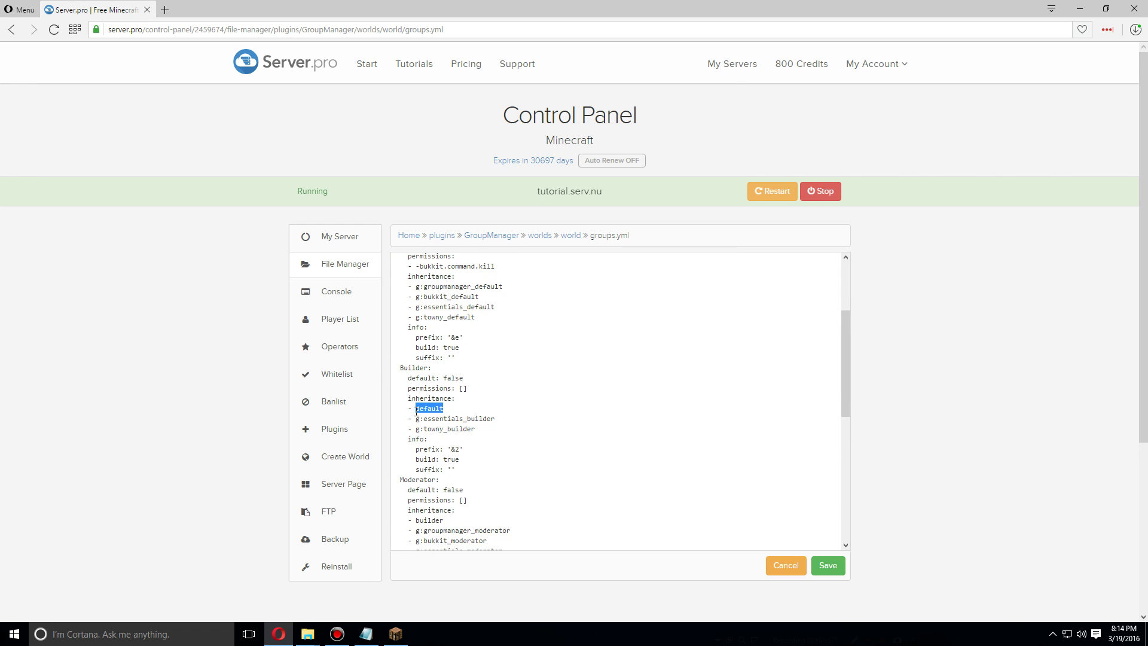
click(456, 408)
scroll(437, 394, up, 4)
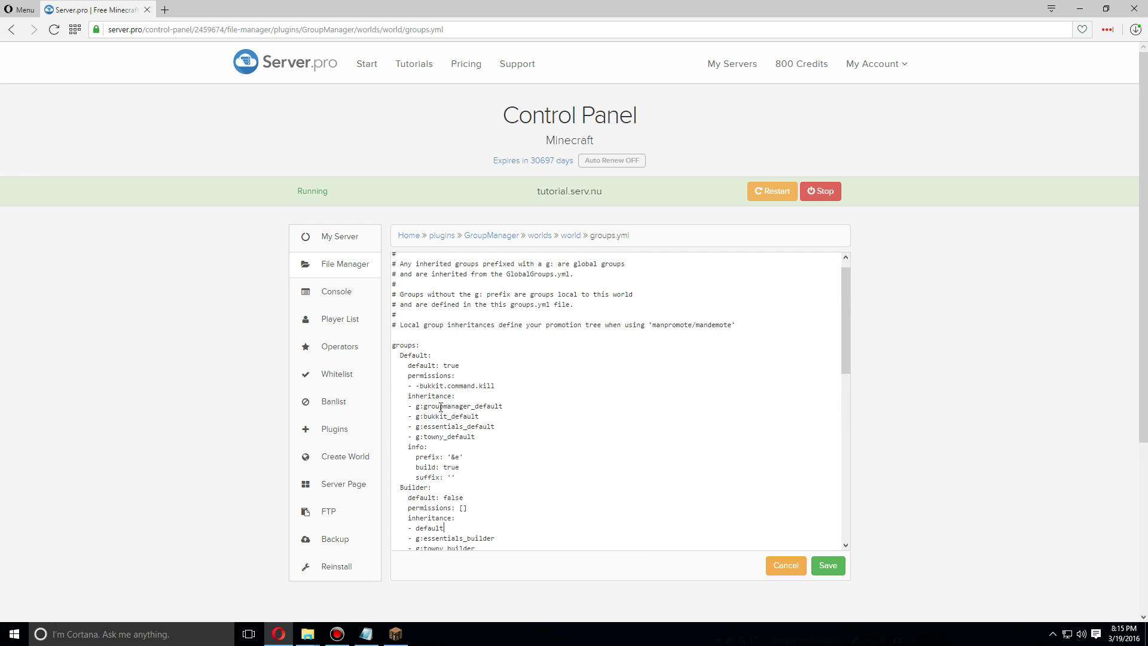
Examine the inheritance entries of the Moderator and Admin groups in groups.yml
scroll(441, 406, down, 4)
drag(455, 401, 415, 400)
click(443, 314)
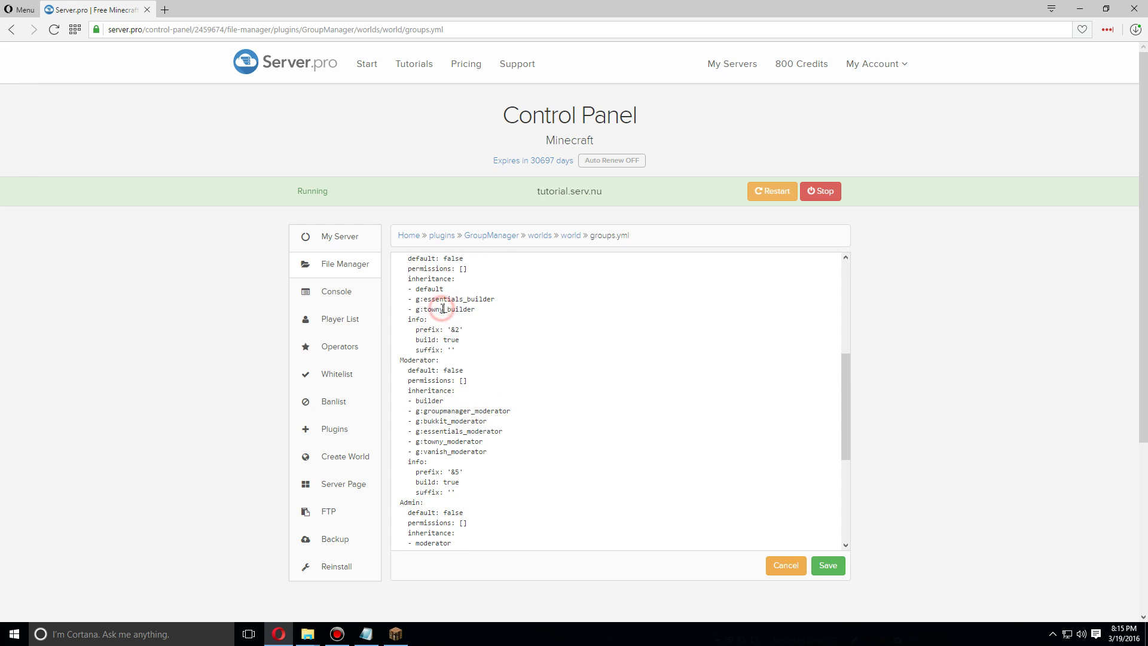
mouse_move(479, 444)
mouse_down()
mouse_move(441, 418)
mouse_move(474, 452)
mouse_up()
scroll(472, 448, down, 3)
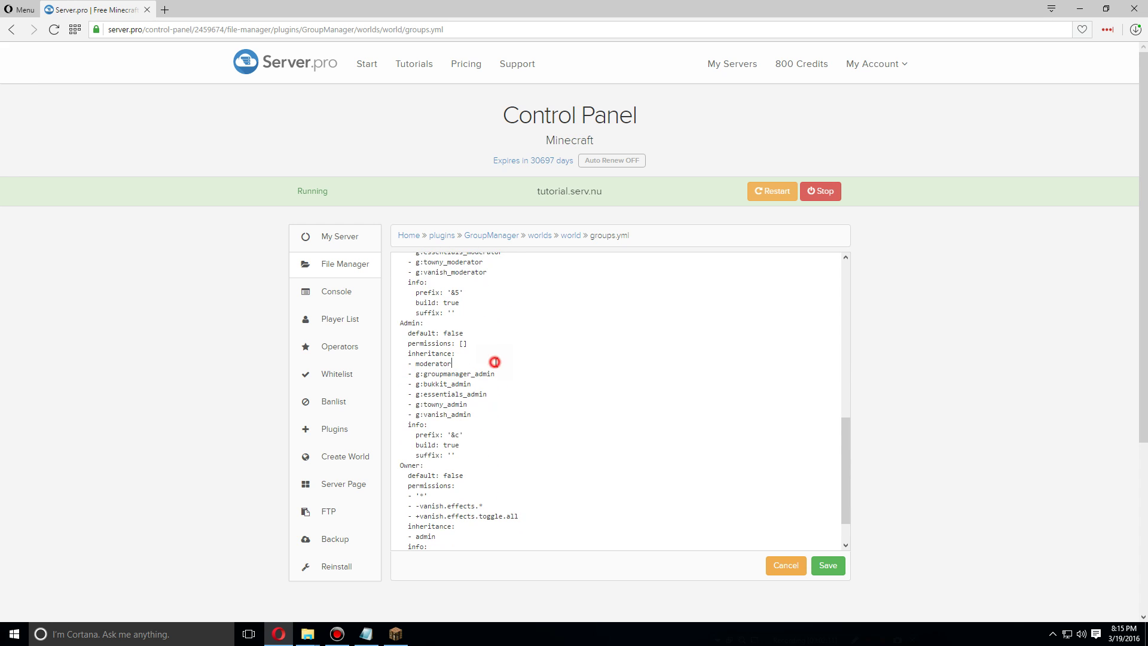
mouse_move(392, 374)
mouse_down()
mouse_move(473, 415)
mouse_move(394, 371)
mouse_up()
click(476, 367)
click(469, 385)
scroll(468, 385, down, 1)
scroll(468, 386, down, 2)
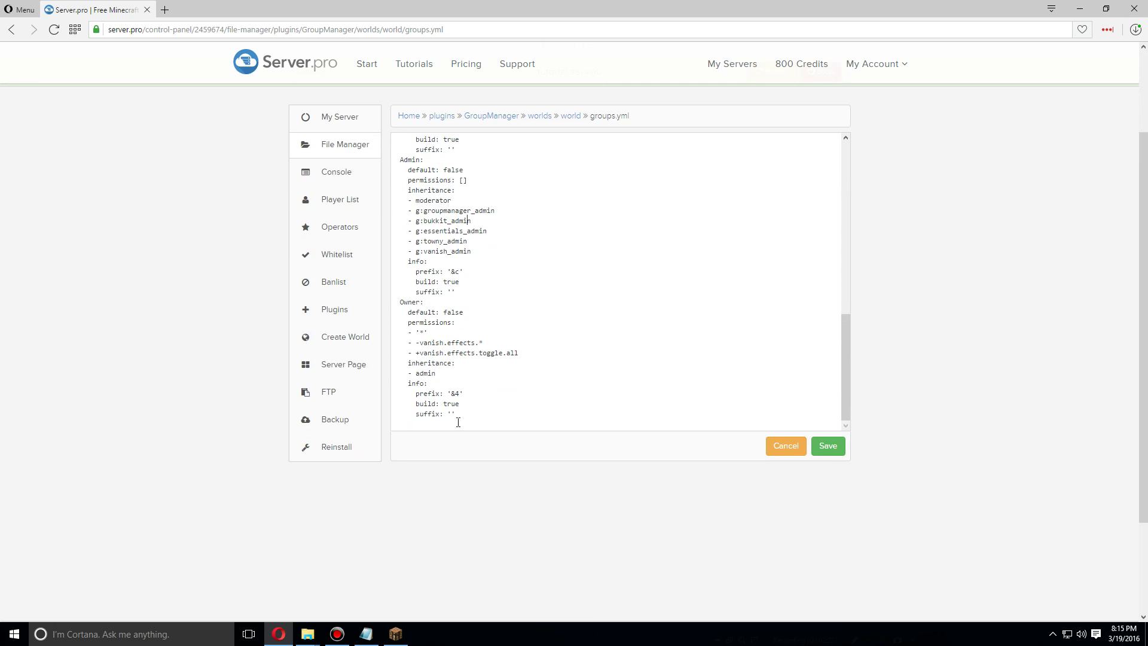
Check the Owner group's inheritance entry and its permissions entries in groups.yml
click(427, 304)
drag(449, 373, 417, 375)
drag(445, 333, 419, 334)
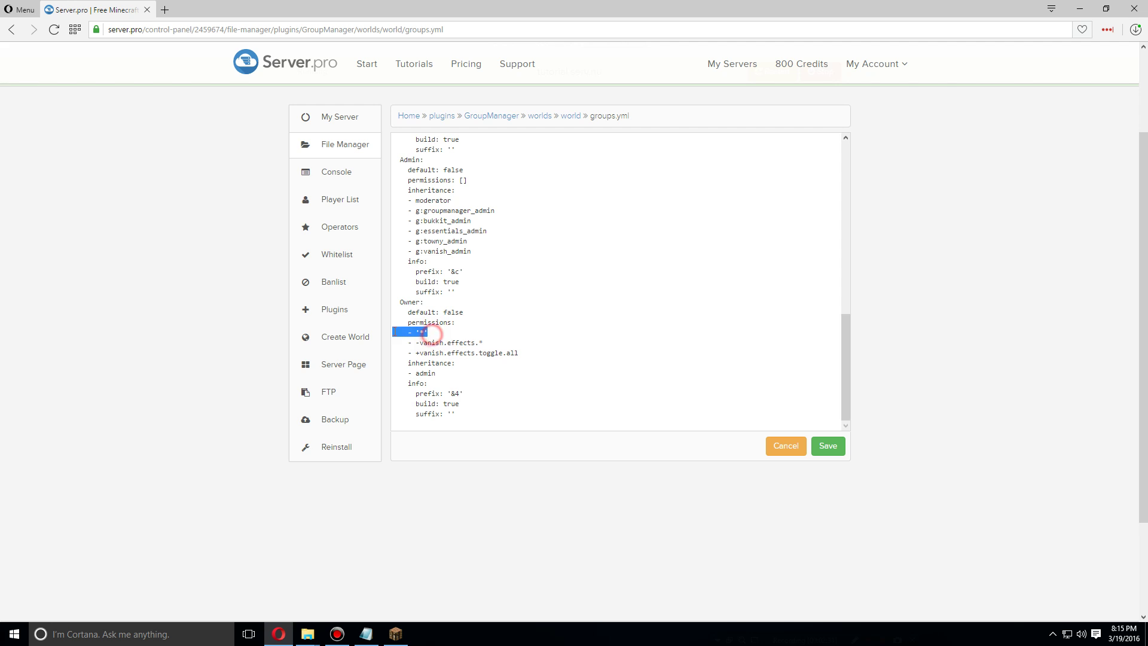
click(534, 337)
Save the edited groups.yml file
scroll(568, 351, up, 1)
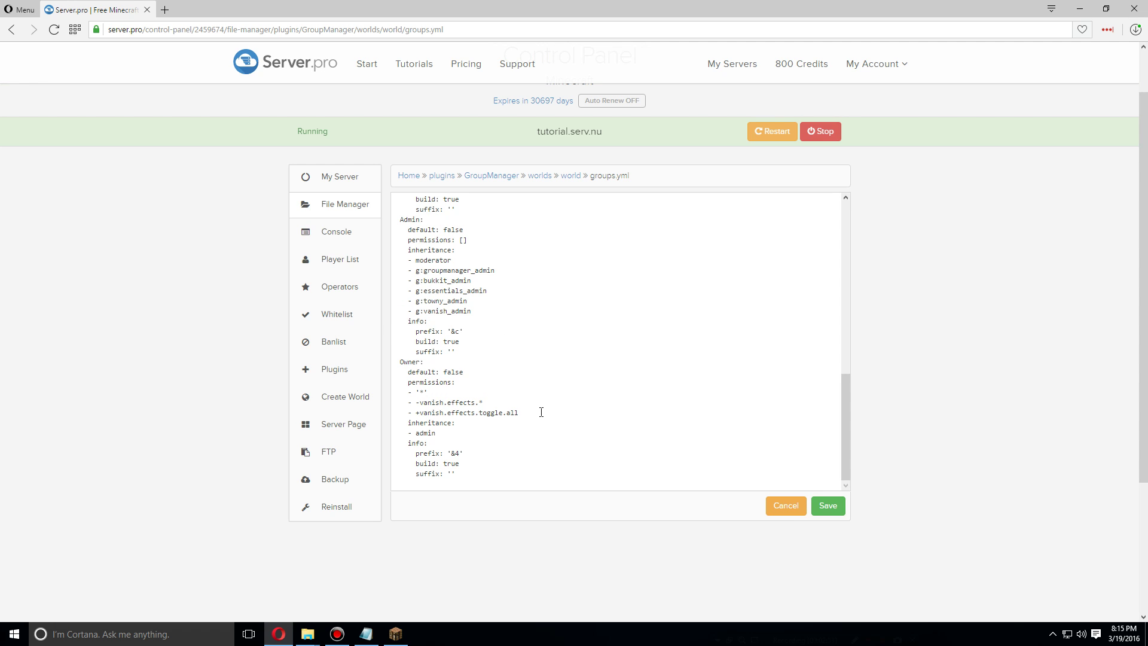
scroll(517, 349, up, 4)
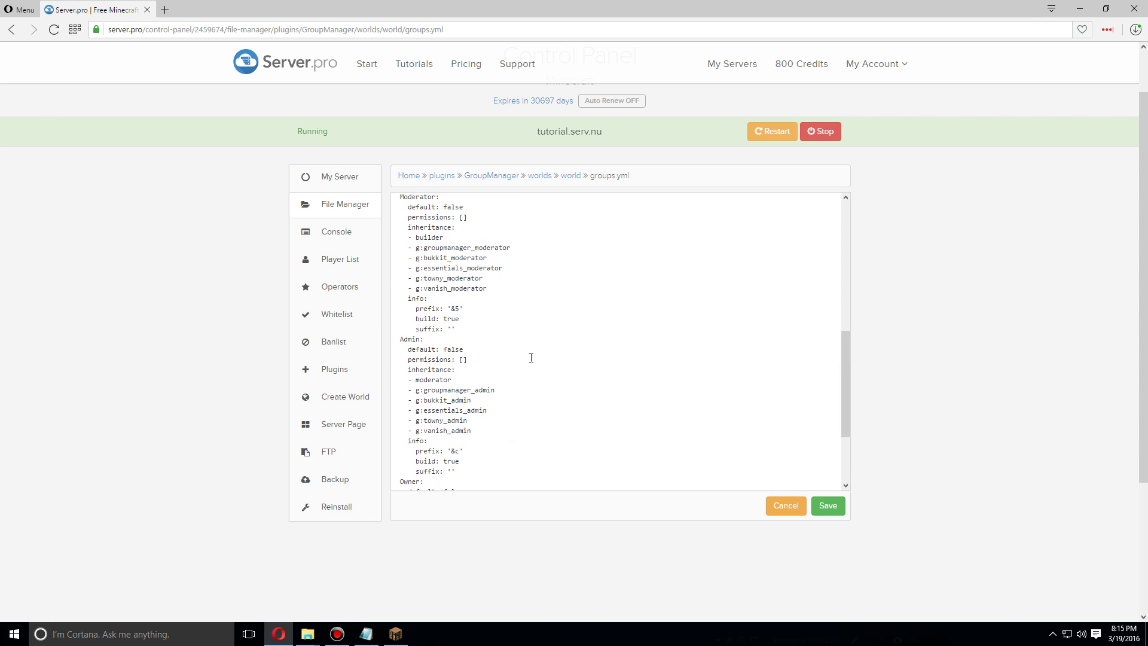
click(826, 506)
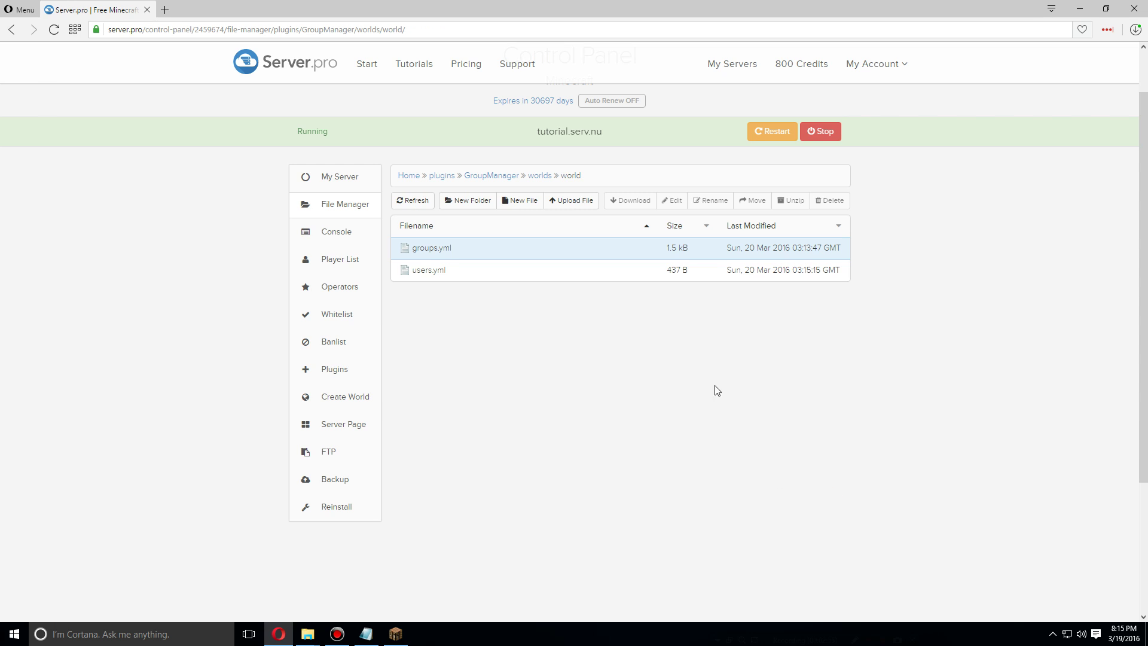
Return to the server's overview page and switch to the Minecraft 1.9 game window
click(362, 178)
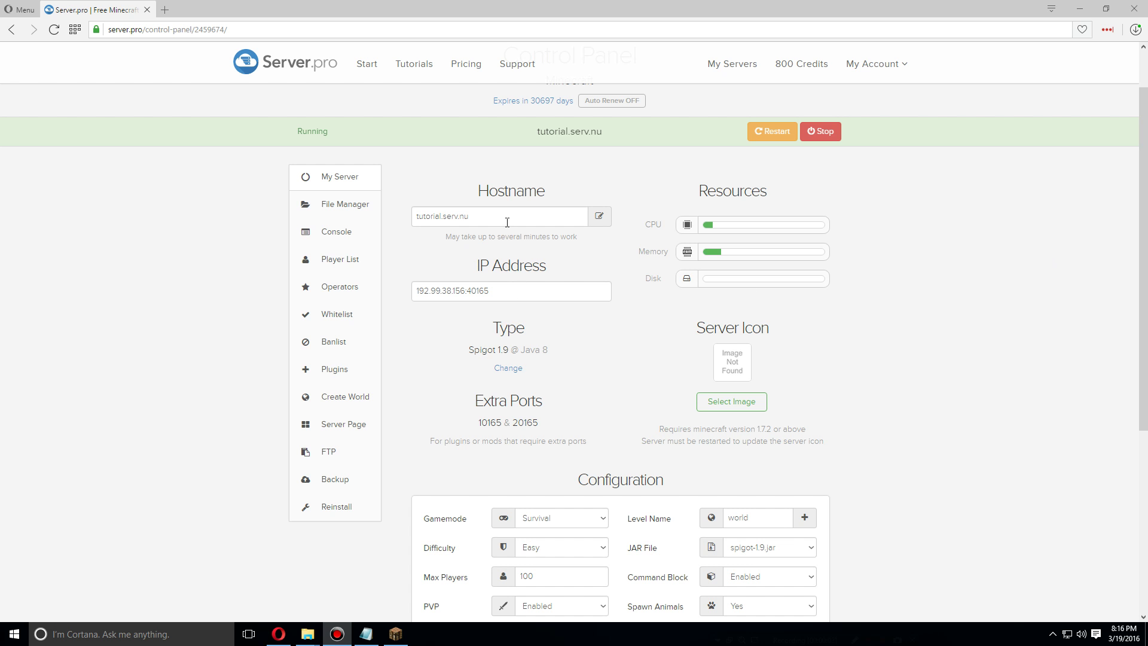
click(395, 634)
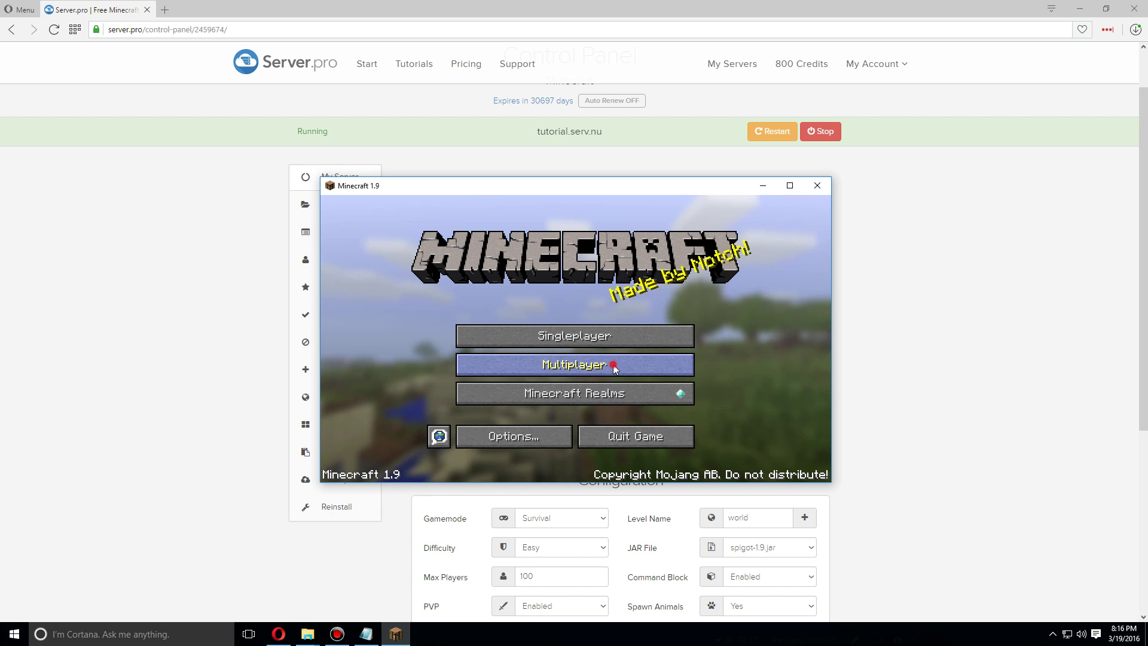
Join the first server in the multiplayer list and maximize the Minecraft window
click(613, 365)
click(574, 246)
click(405, 431)
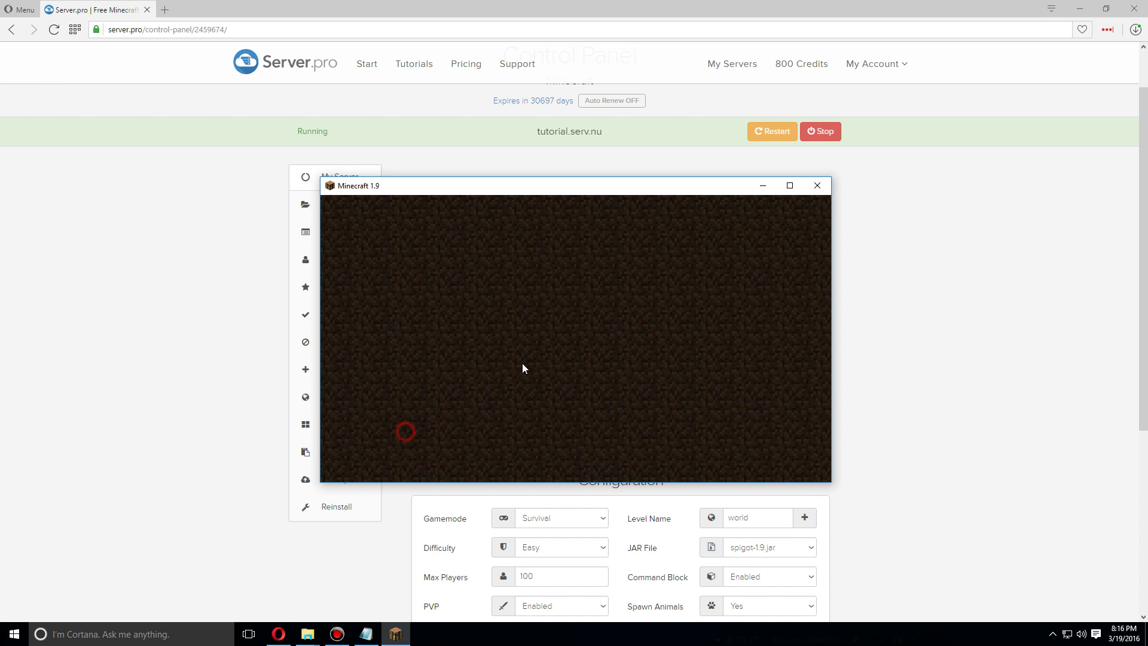
click(790, 185)
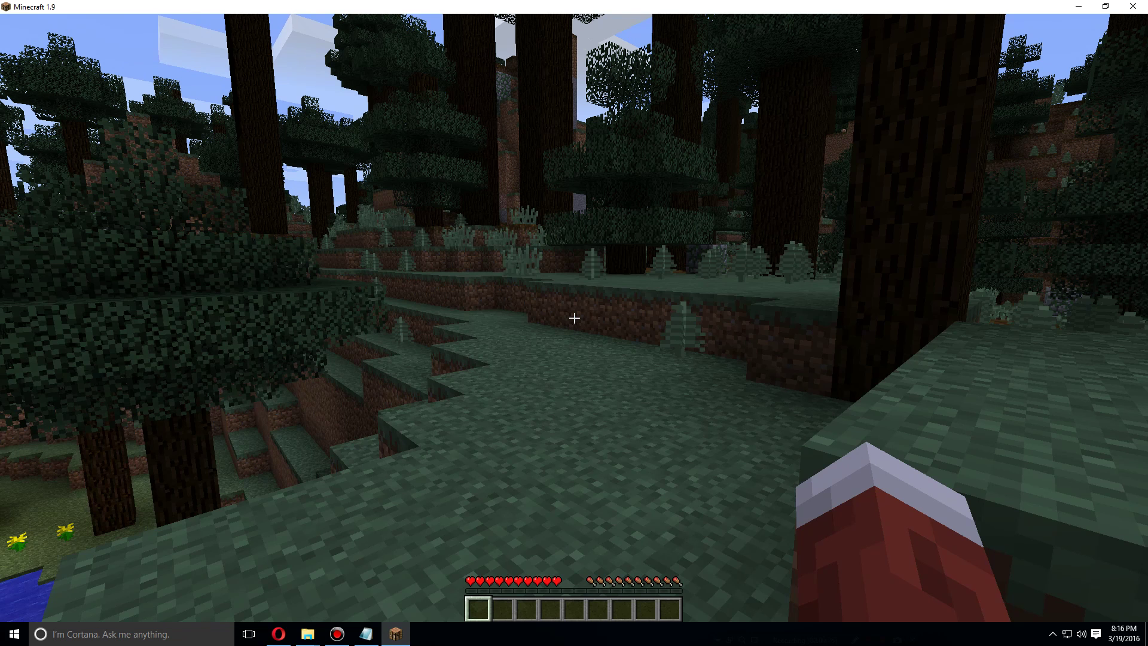
Try to switch to creative mode in the game with the command /gamemode 1
key(slash)
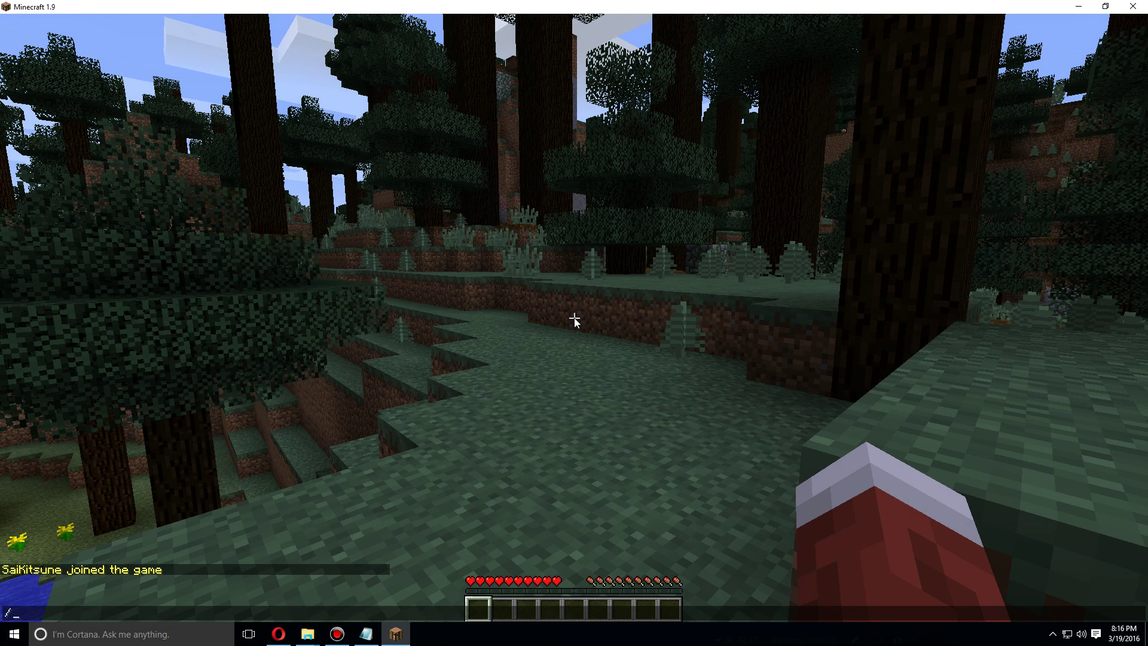
text(gamemode )
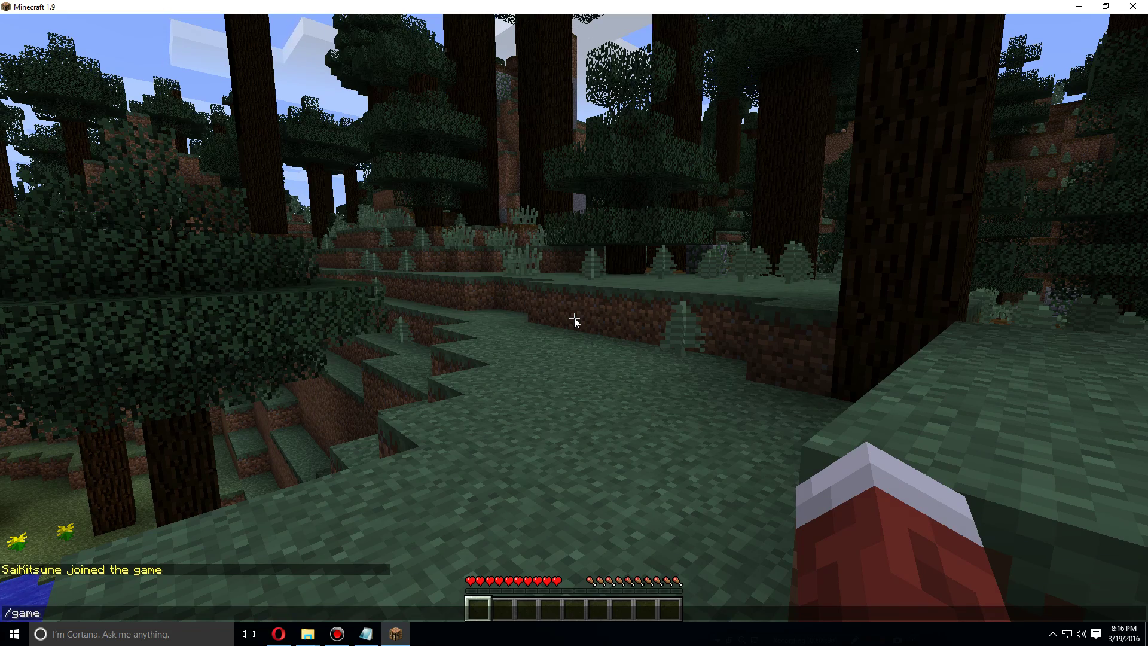
text(1)
key(Return)
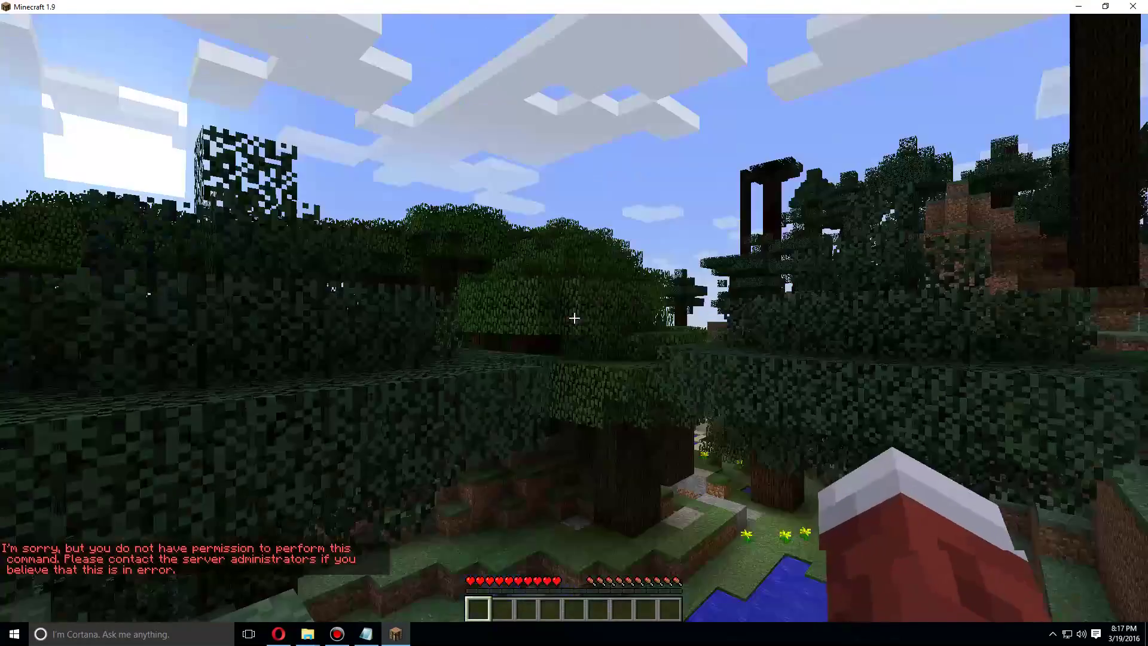
Switch to the Server.pro console in the browser and put the player in the owner group with the manuadd command
key(slash)
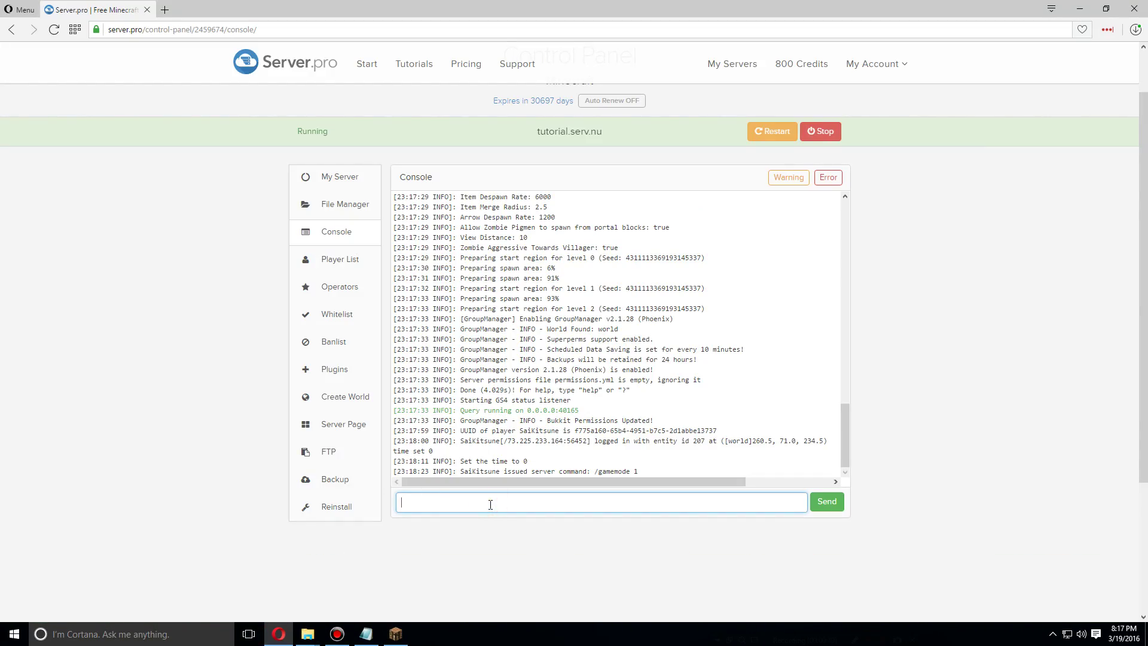
text(manuadd saikitsune owner)
key(Return)
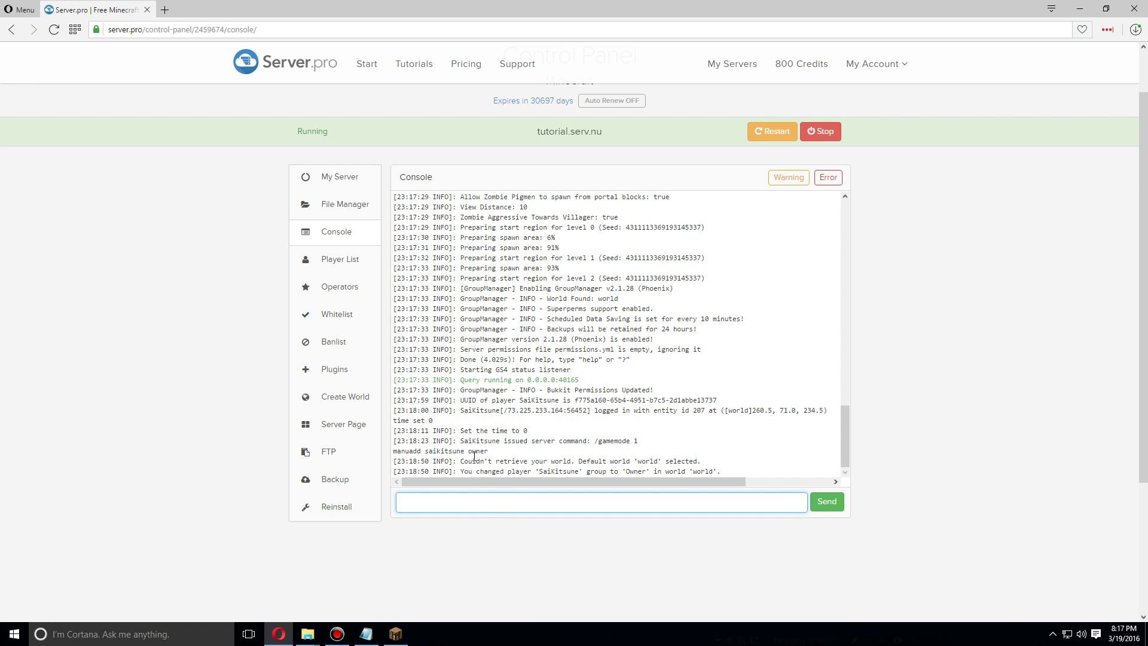
drag(488, 452, 425, 452)
Return to Minecraft and change the game mode to creative with /gamemode 1
click(395, 634)
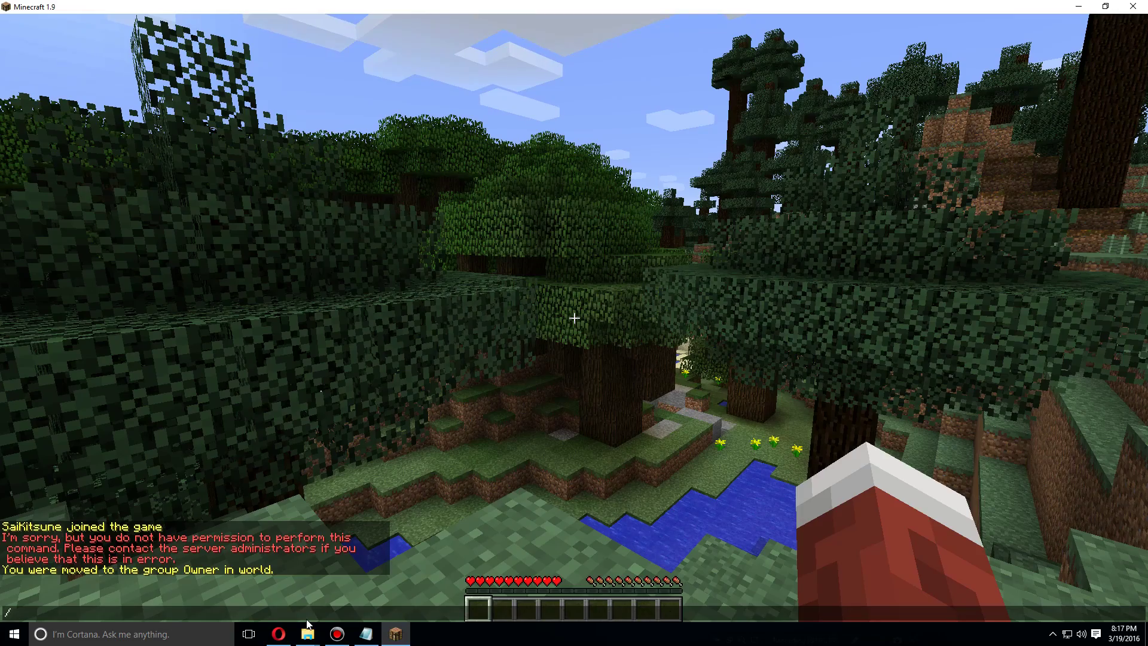
text(gamemode 1)
key(Return)
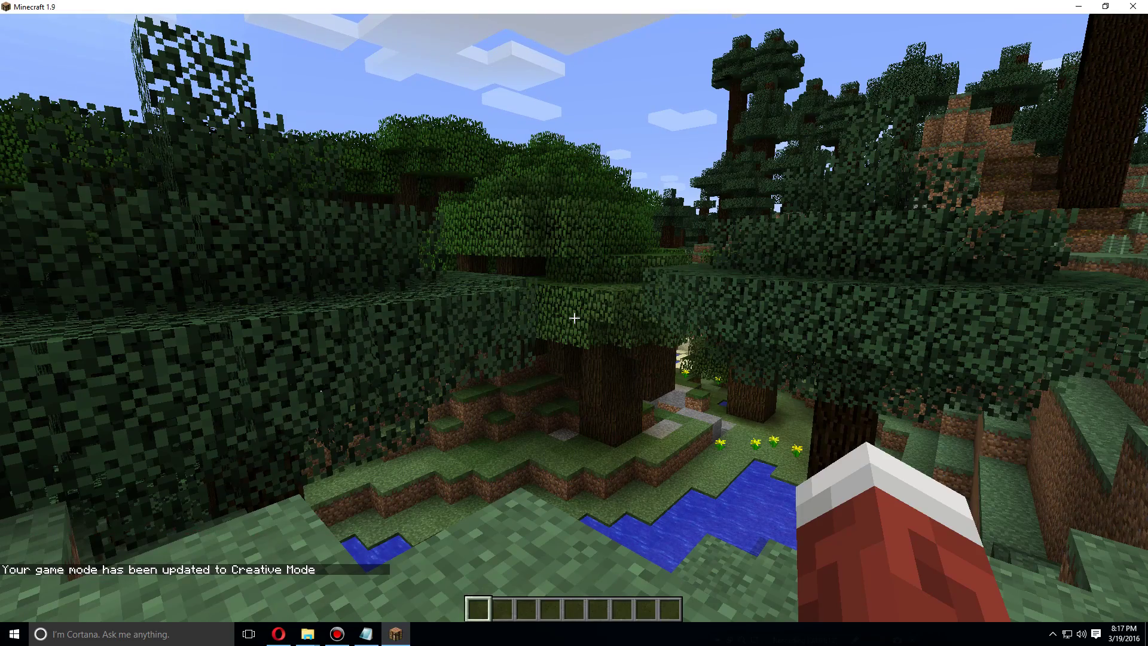
key(w)
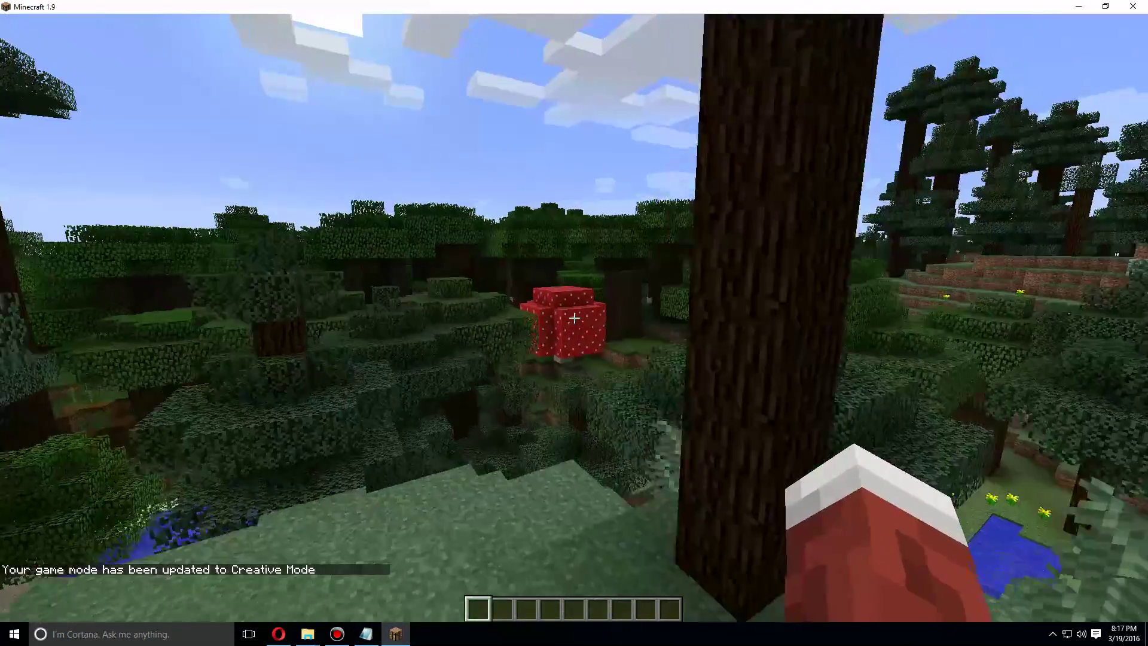
Change the game mode to survival with the command /gamemode s
key(slash)
text(game)
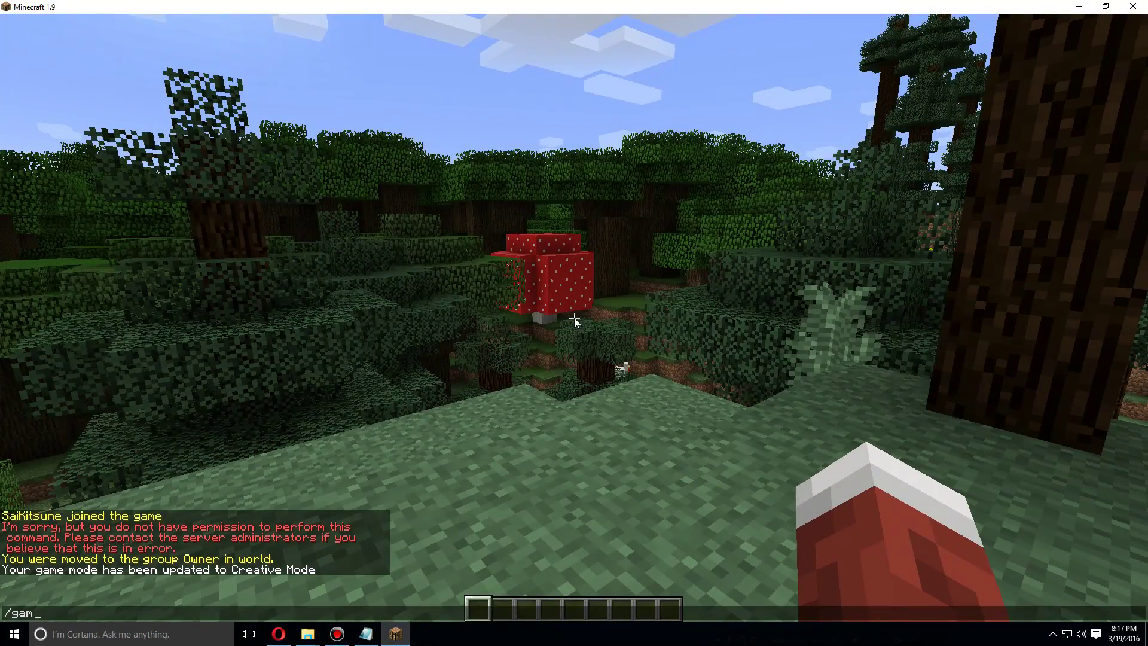
text(mode s)
key(Return)
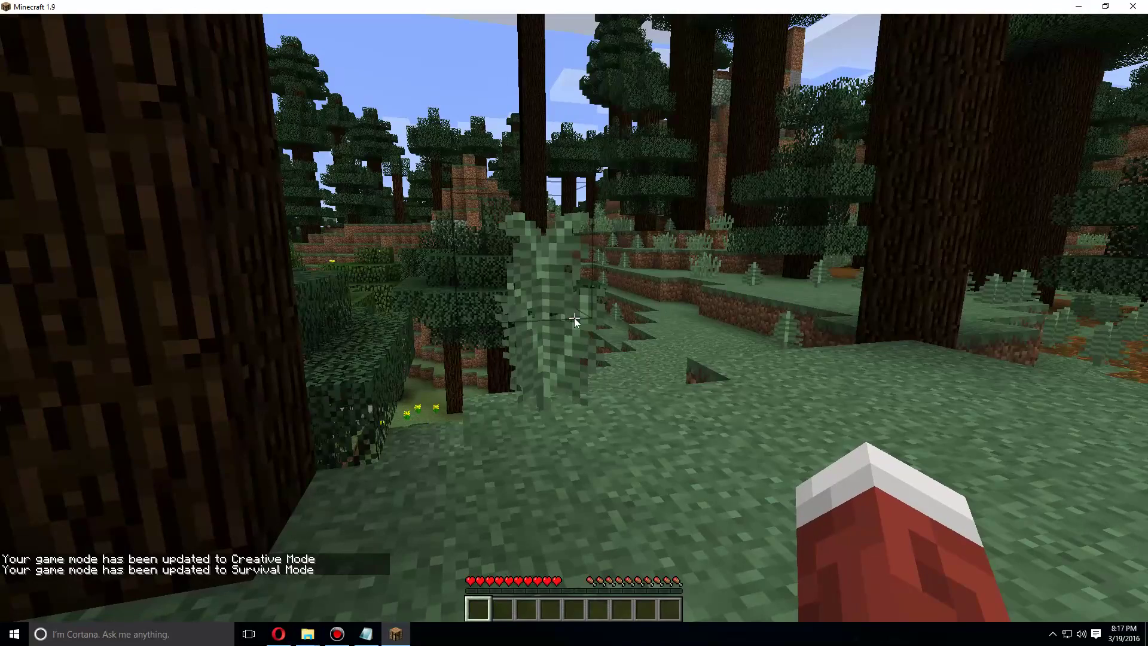
Try the /op and /deop commands on the player from the in-game chat
key(slash)
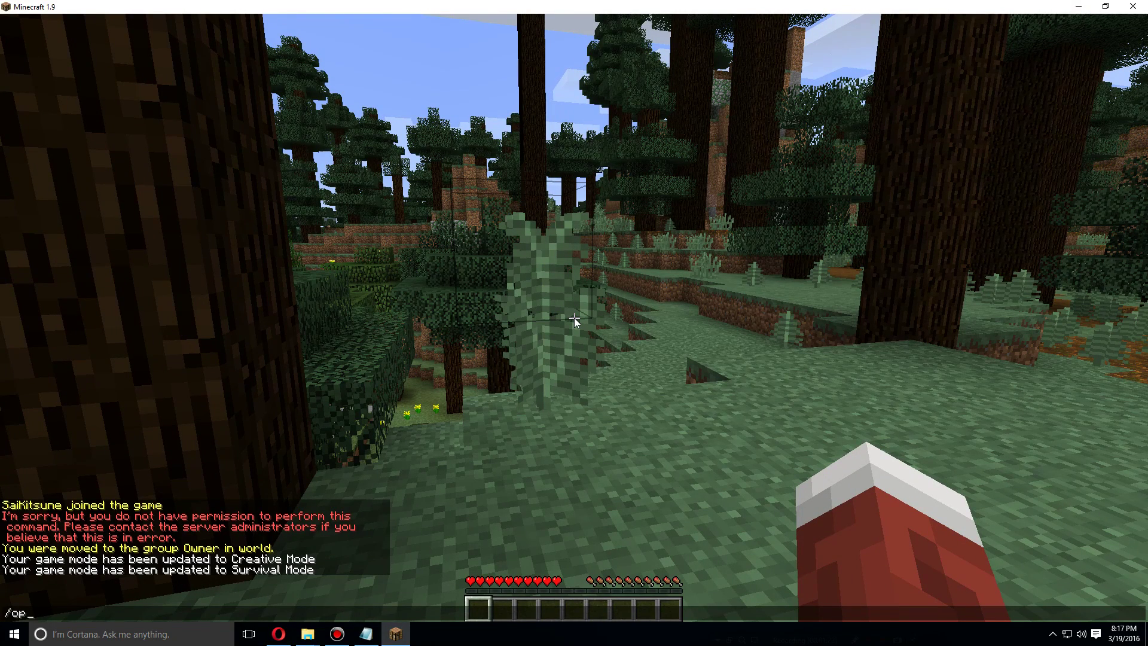
text(op saikitsune)
key(Return)
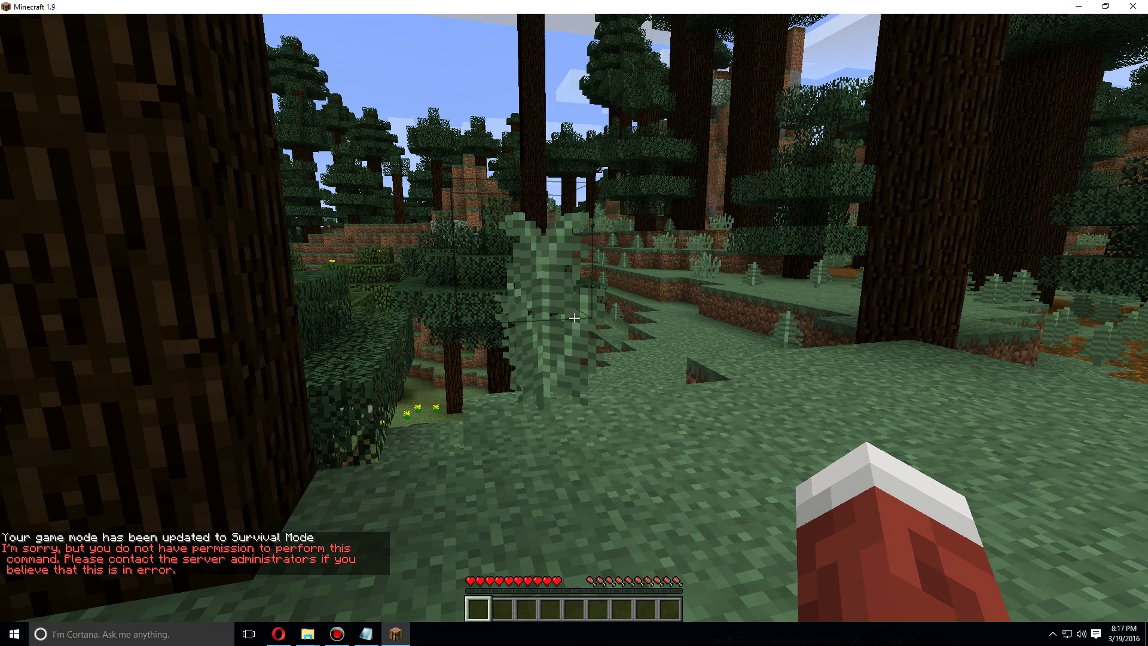
key(slash)
text(deop saikitsune)
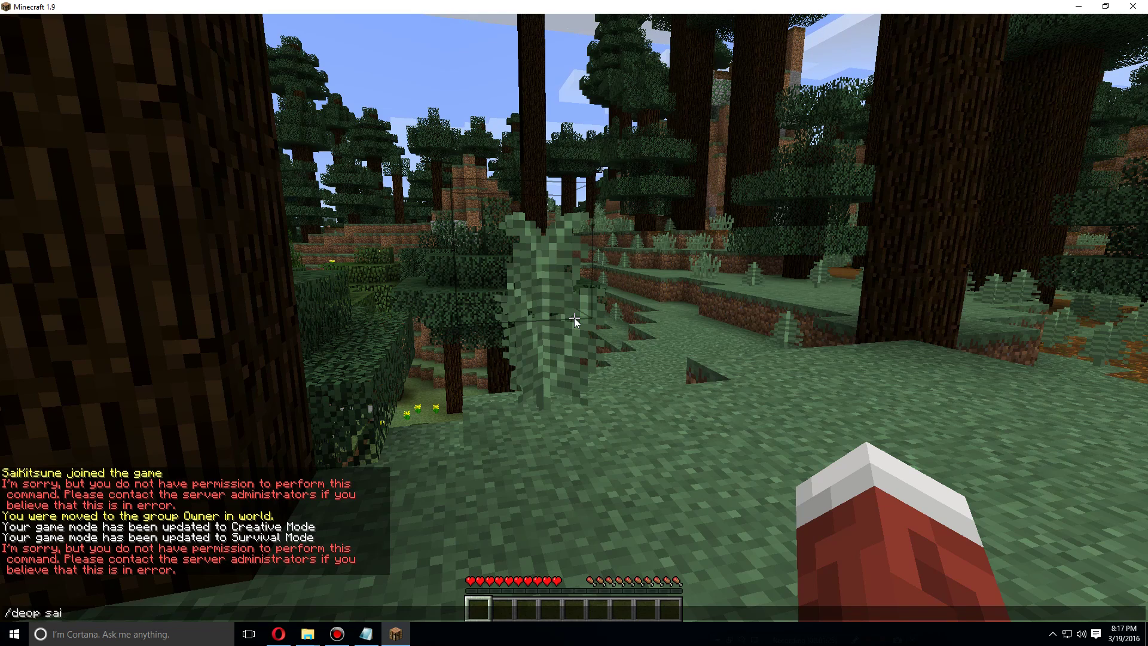
key(Return)
key(slash)
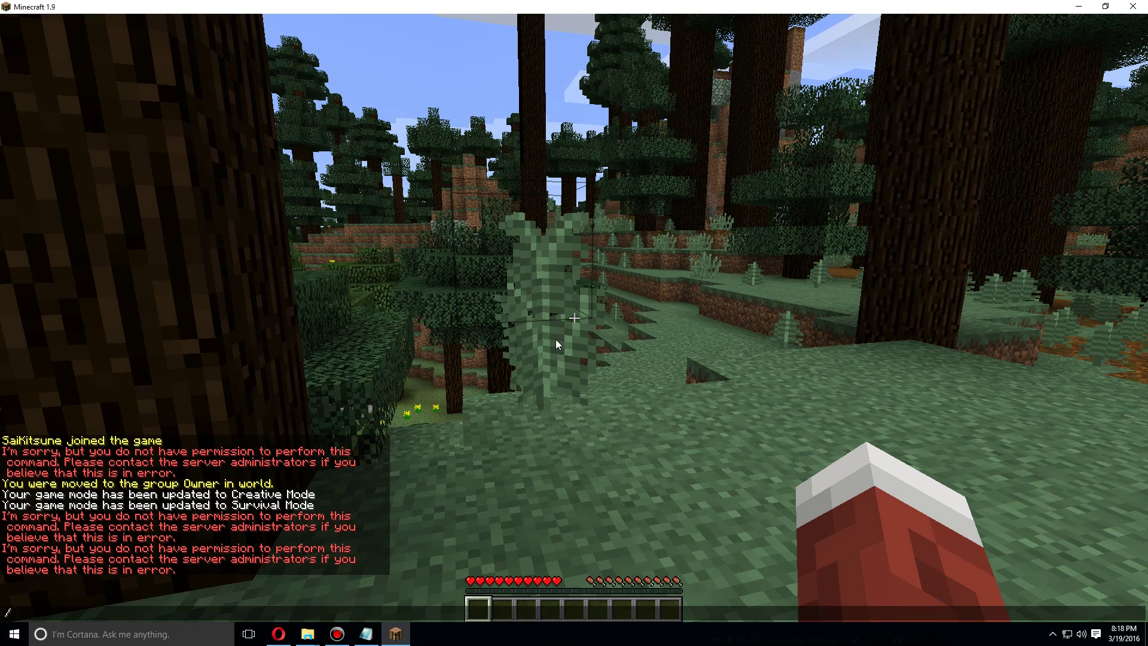
key(BackSpace)
Switch to the Server.pro console in the browser and give the player operator status with the op command
click(279, 634)
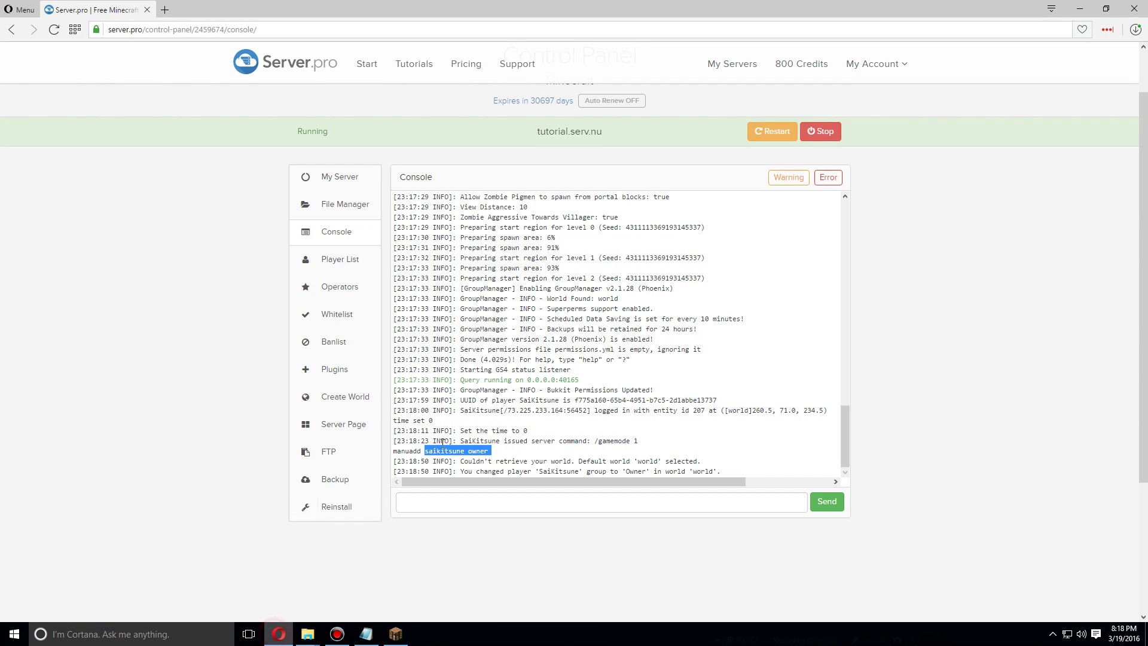
click(484, 502)
text(op saikitsune)
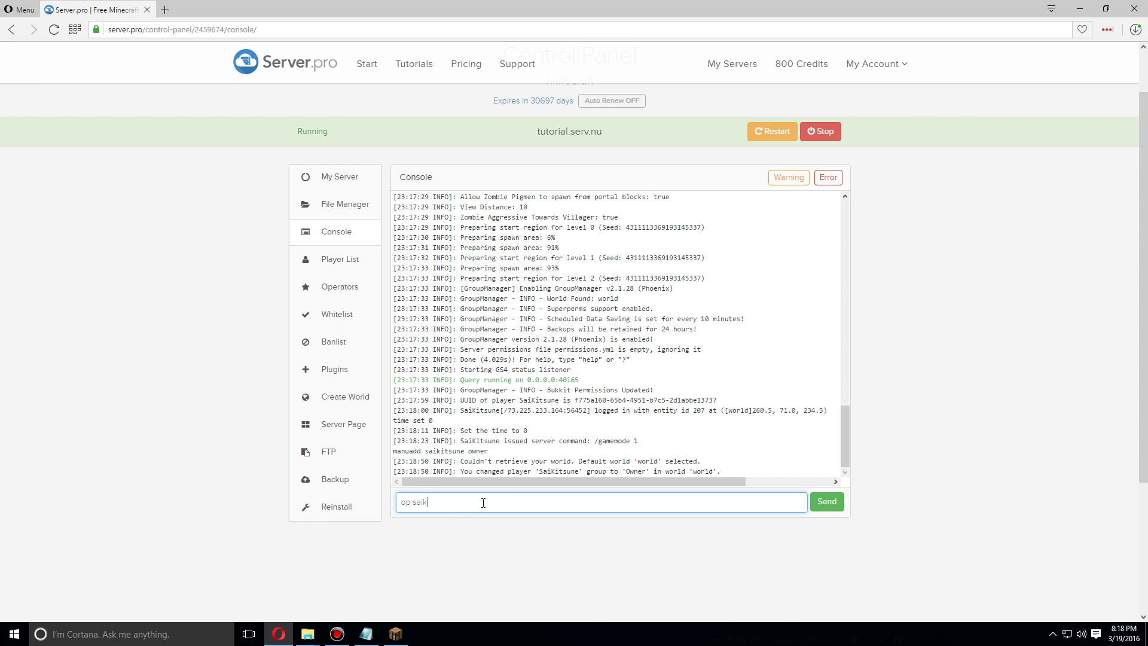
key(Return)
Return to Minecraft and remove the player's operator status with the /deop command
click(395, 634)
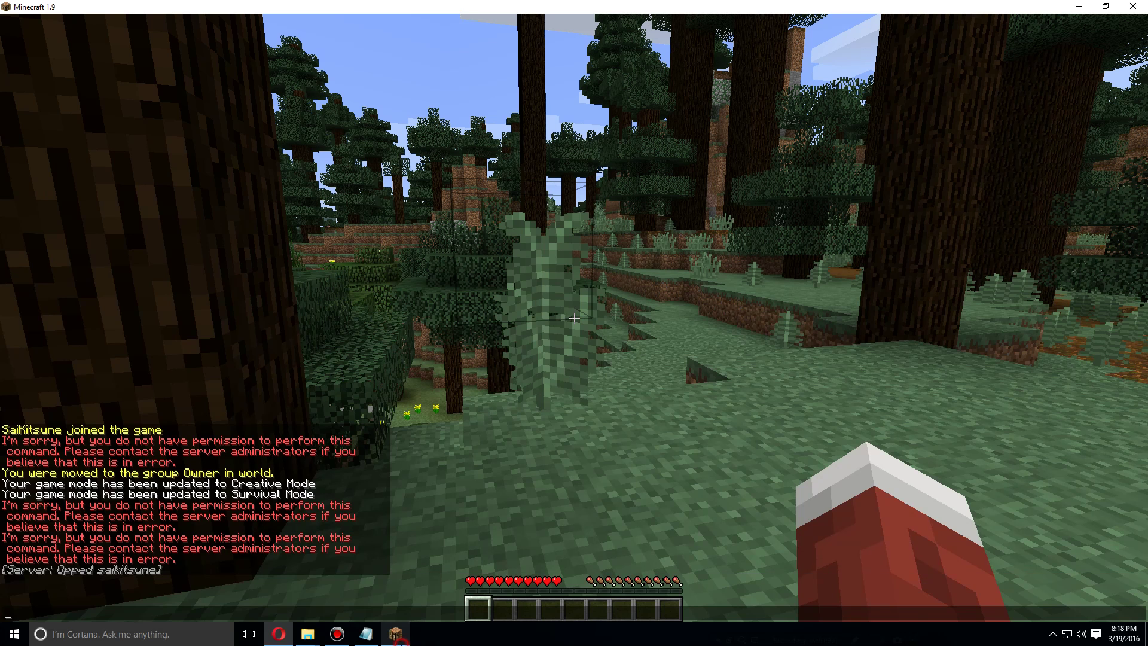
click(527, 429)
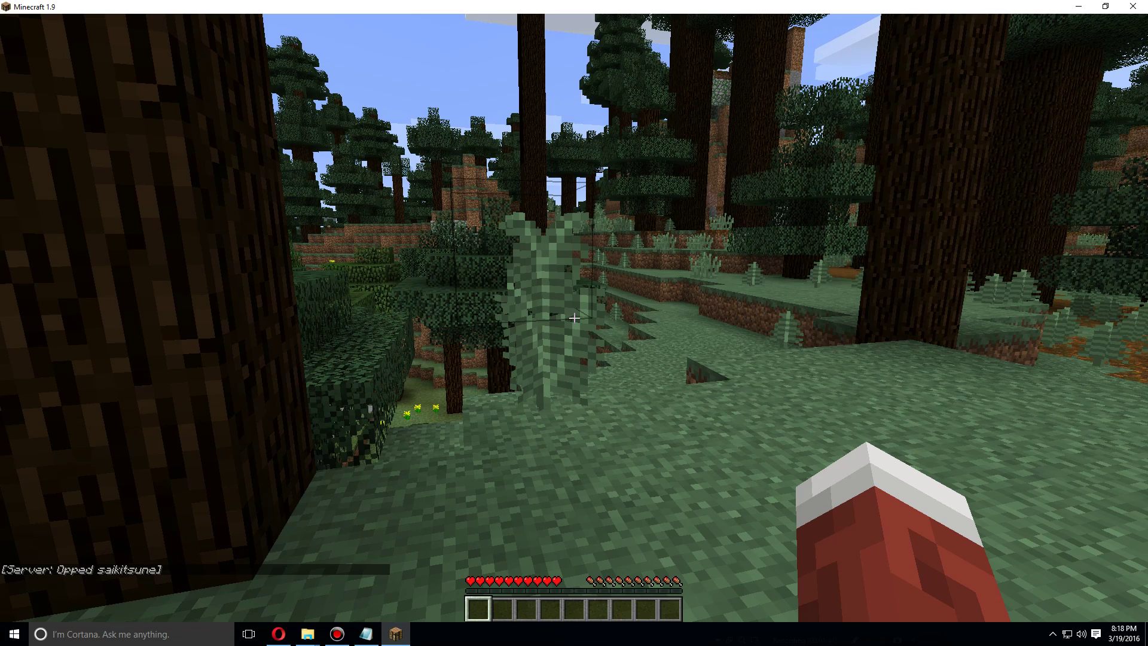
text(/deo)
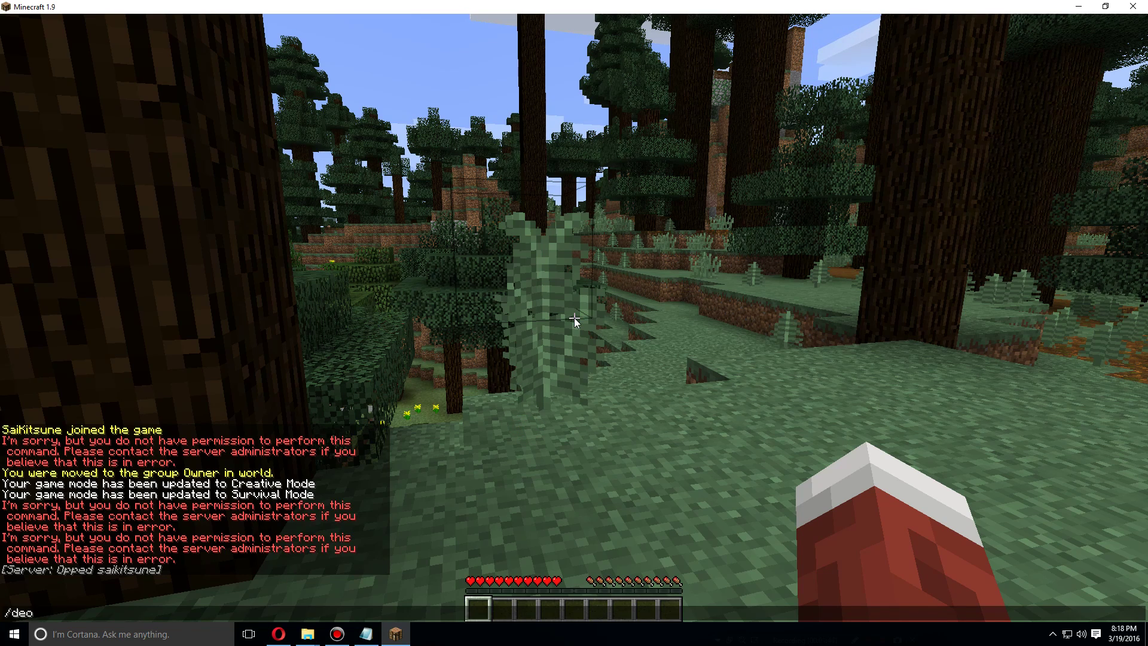
text(p saikitsune)
key(Return)
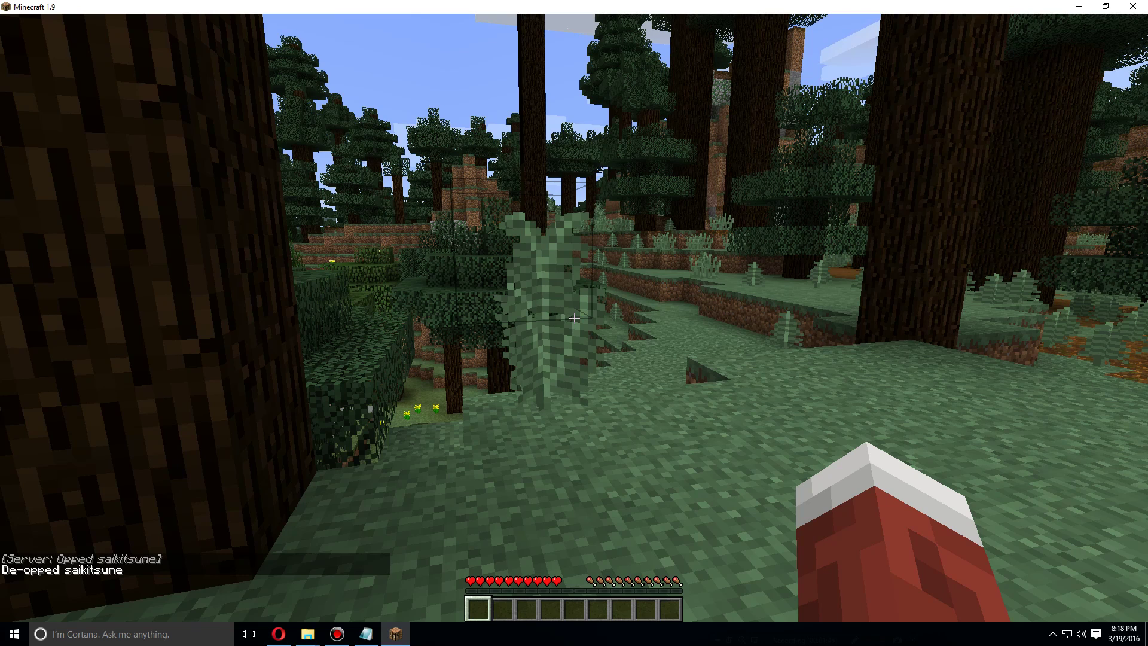
Move the player to the builder group with the in-game /manuadd command
text(t)
text(/manuadd )
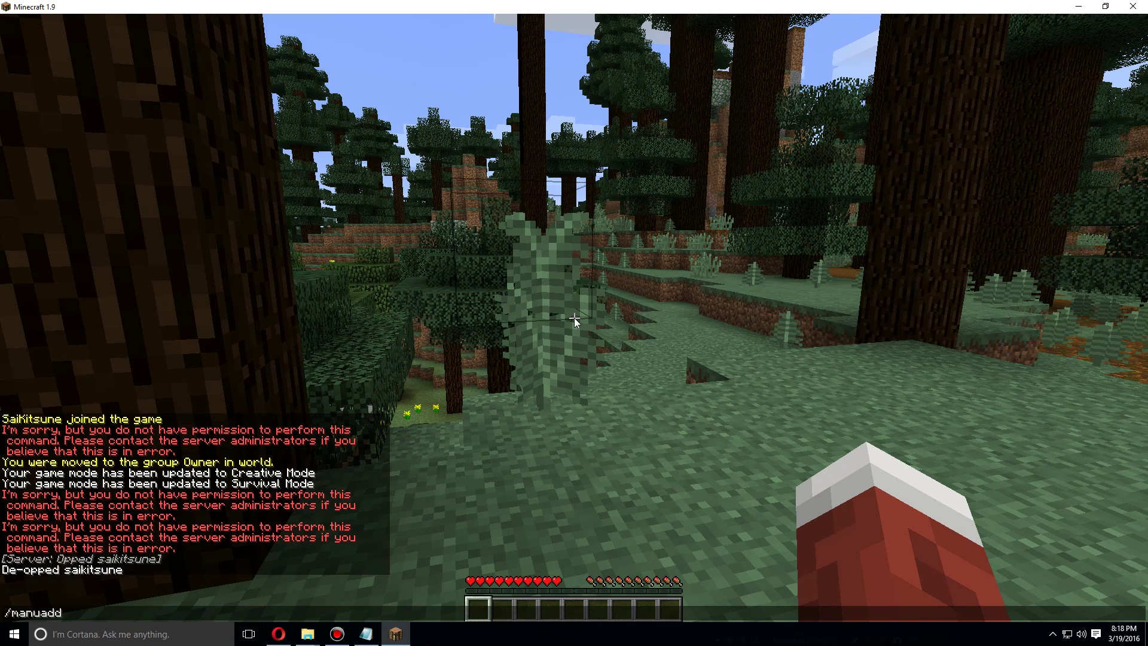
text(saikitsune b)
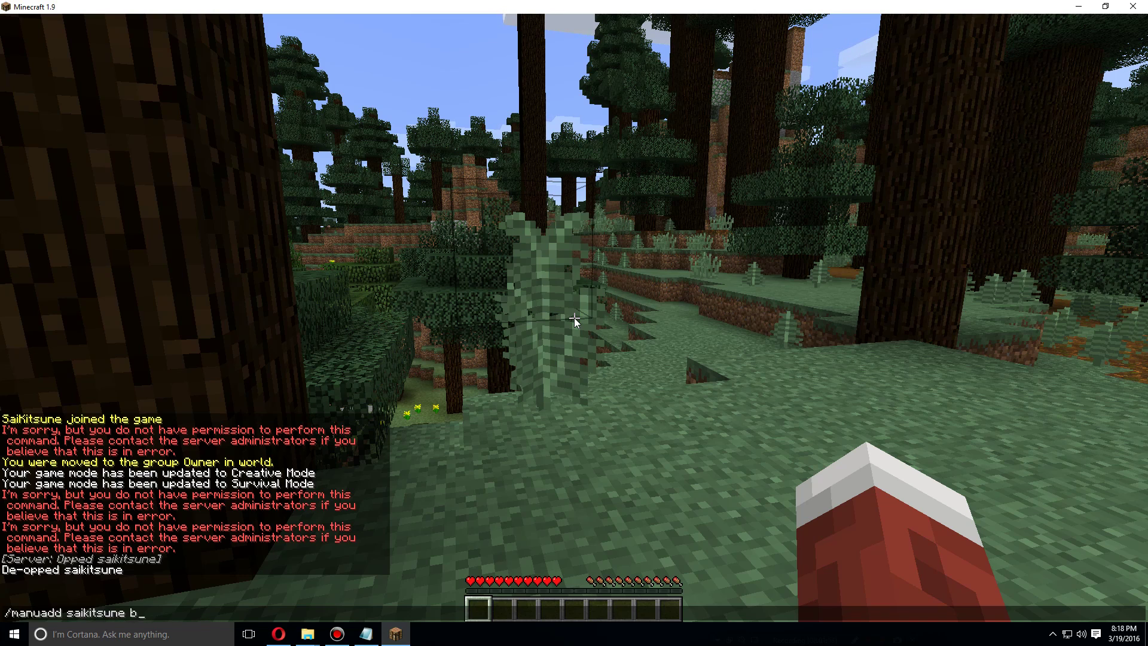
text(uilder)
key(Return)
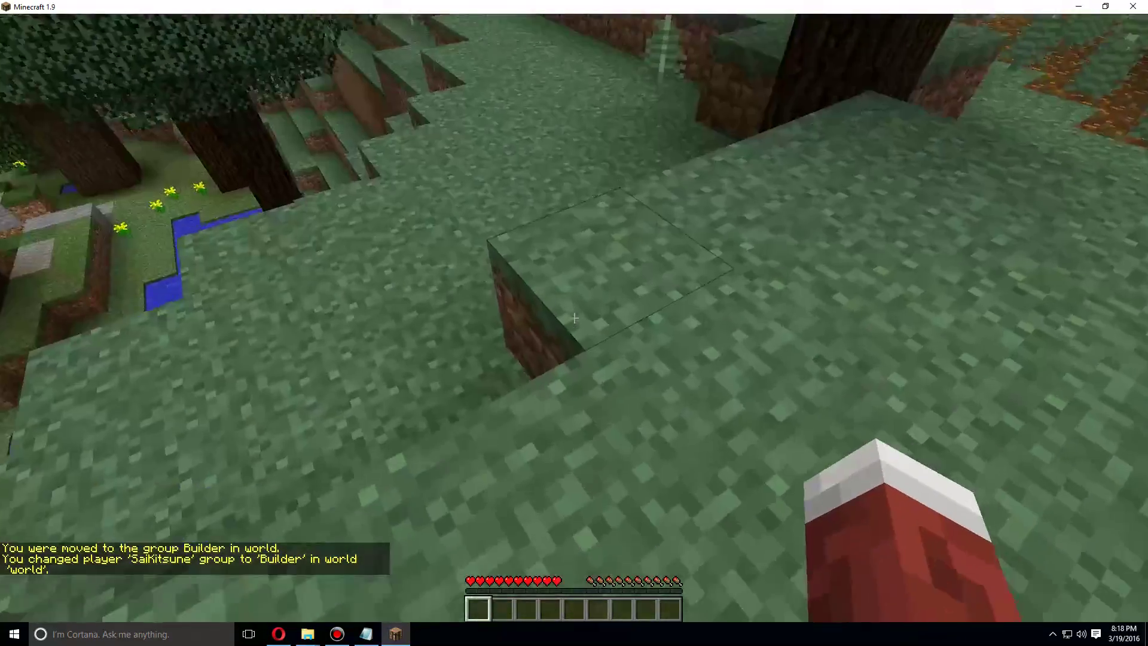
Test the Builder group's permissions by breaking a grass block and running the /gamemode command
click(574, 318)
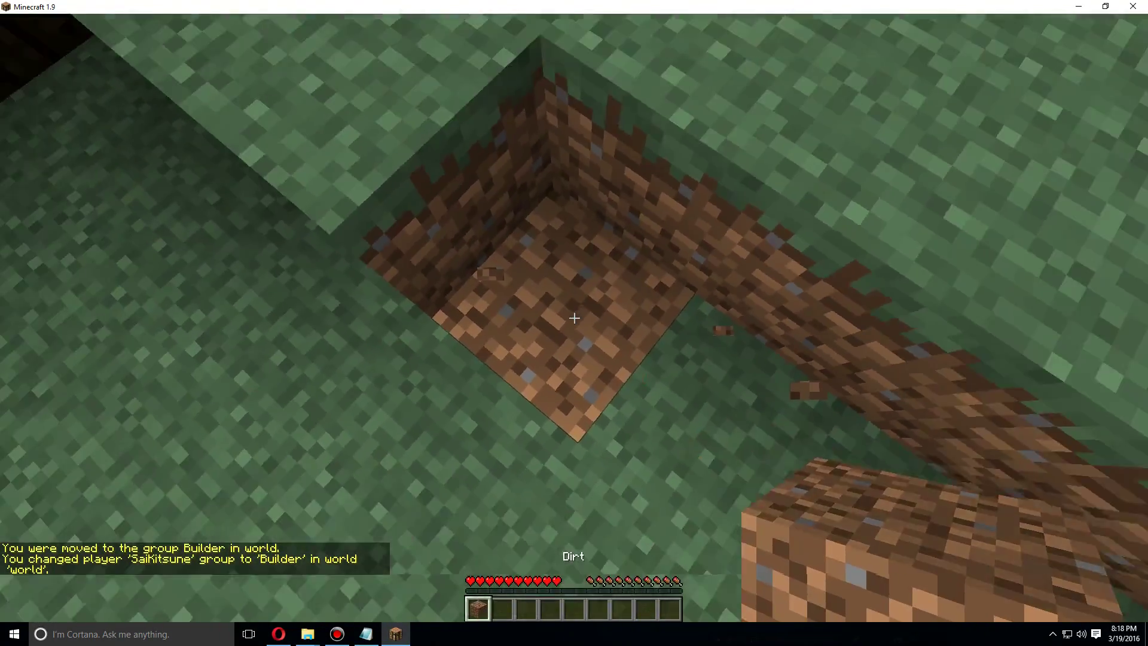
key(slash)
text(gam)
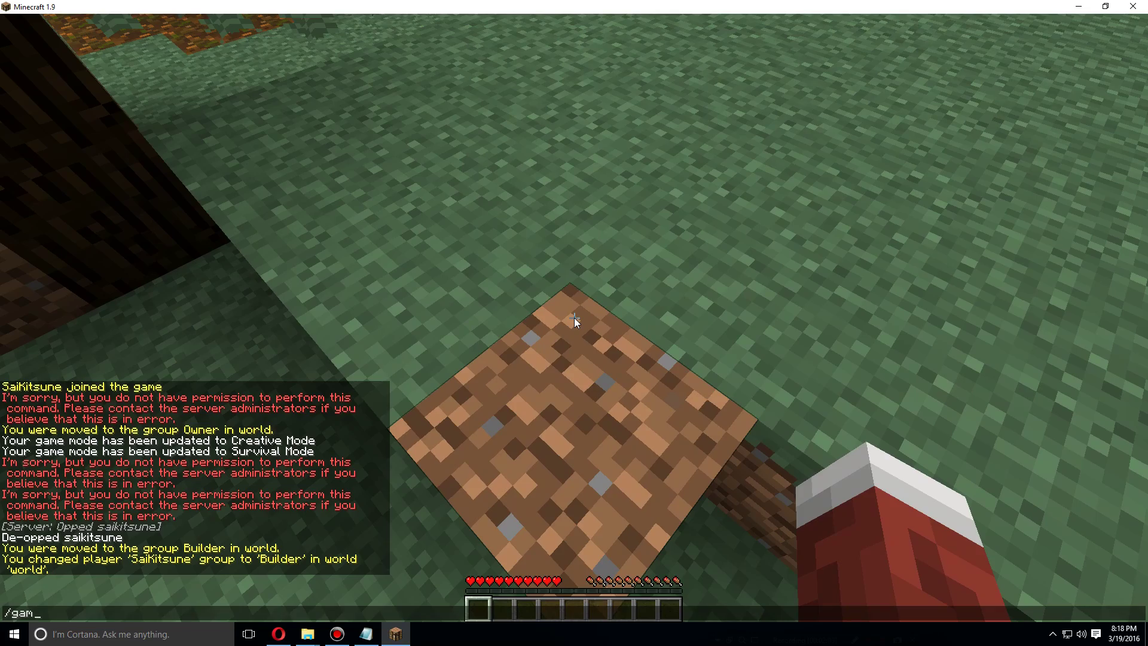
text(emode)
key(Return)
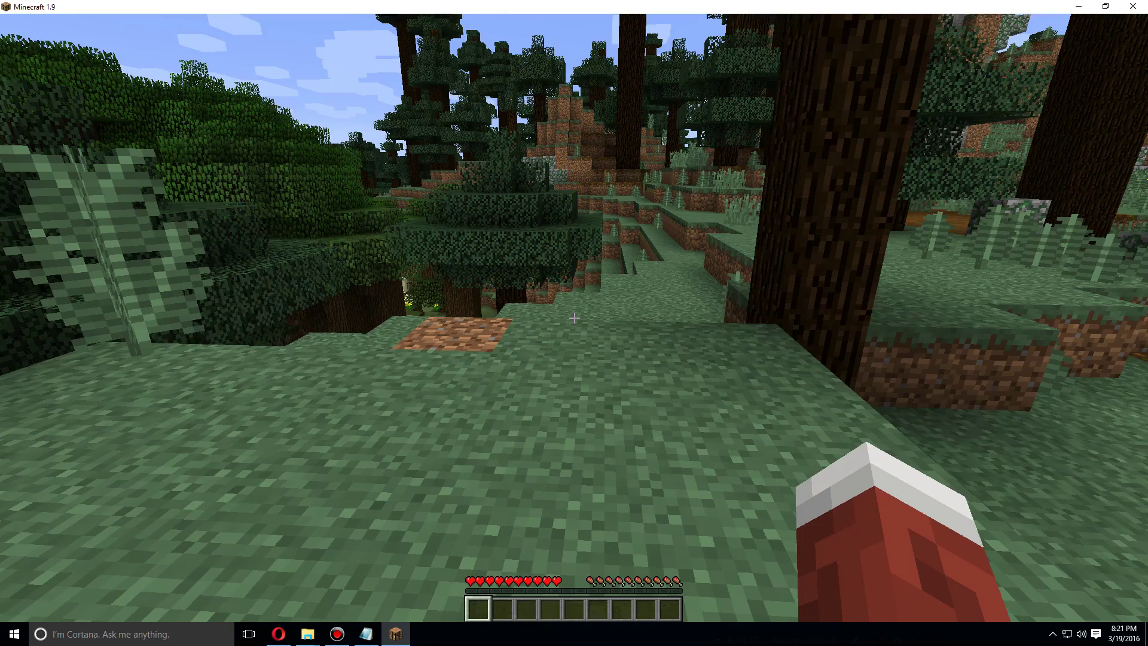
Move the player to the default group with the in-game /manuadd command
key(slash)
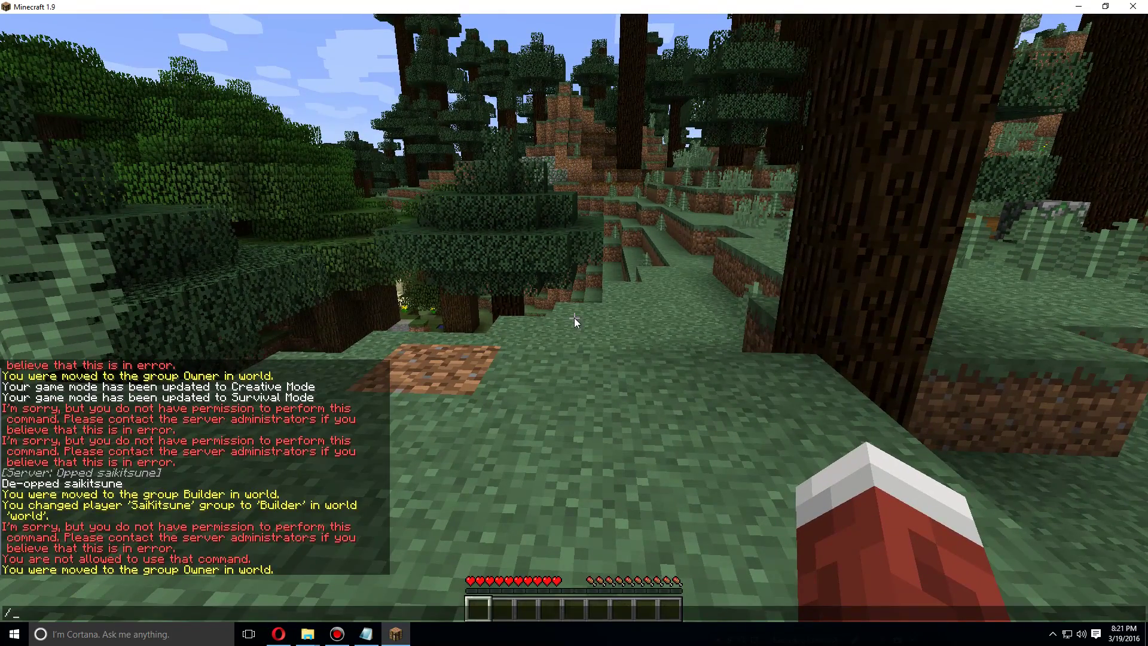
text(manuadd default g)
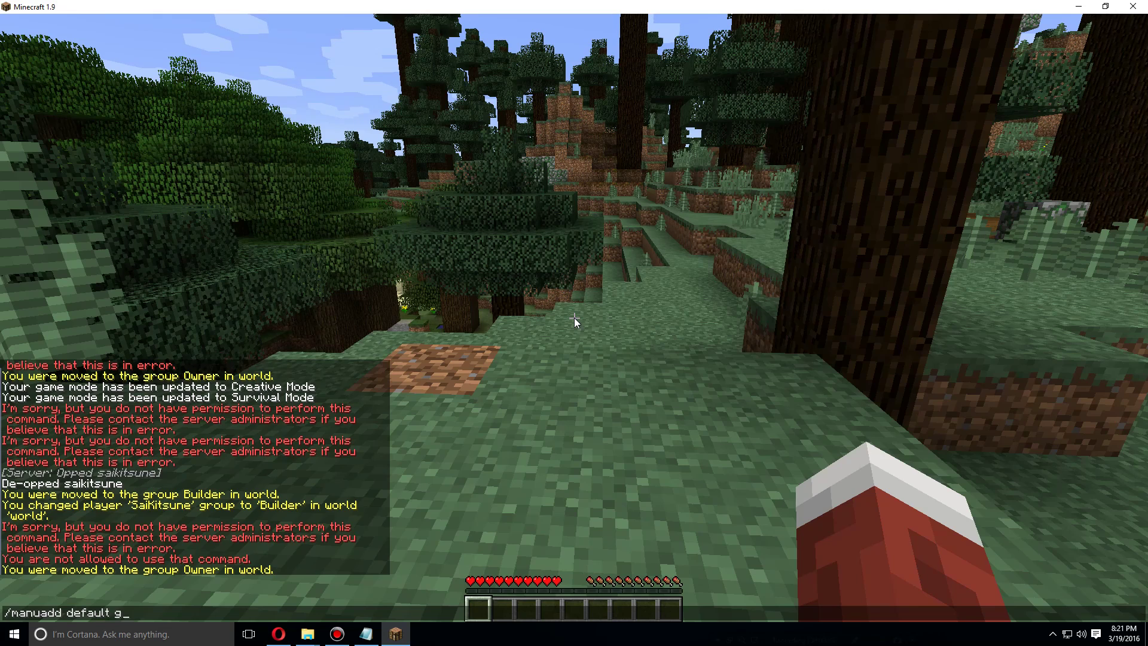
key(BackSpace)
key(BackSpace)
key(BackSpace)
key(BackSpace)
key(BackSpace)
text(saikitsune)
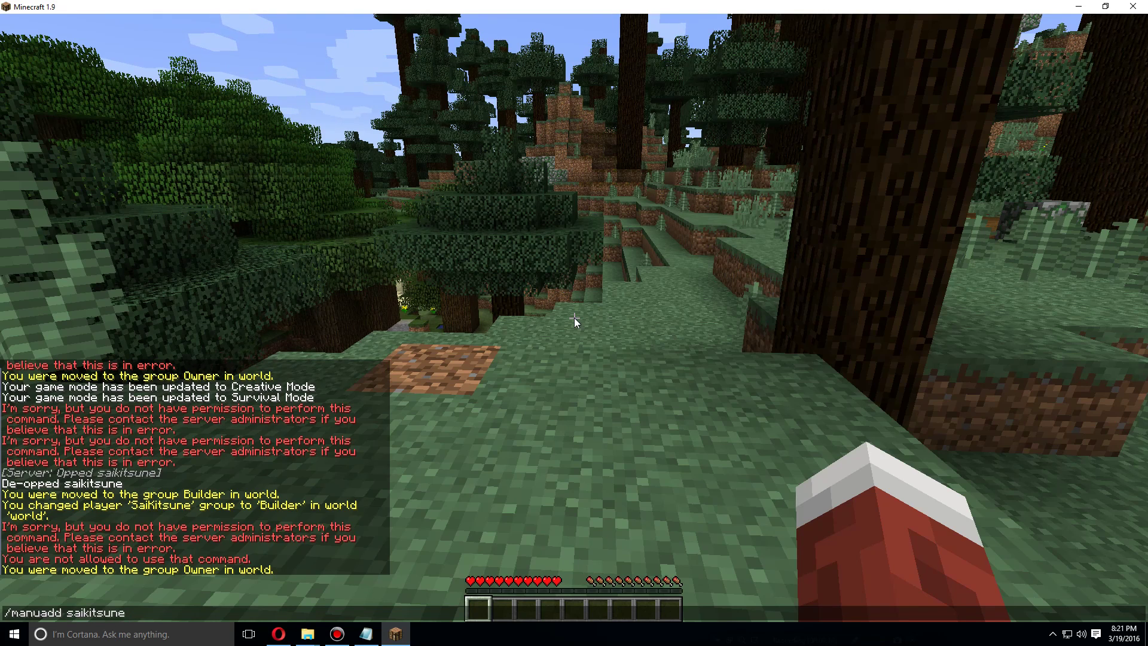
text( default)
key(Return)
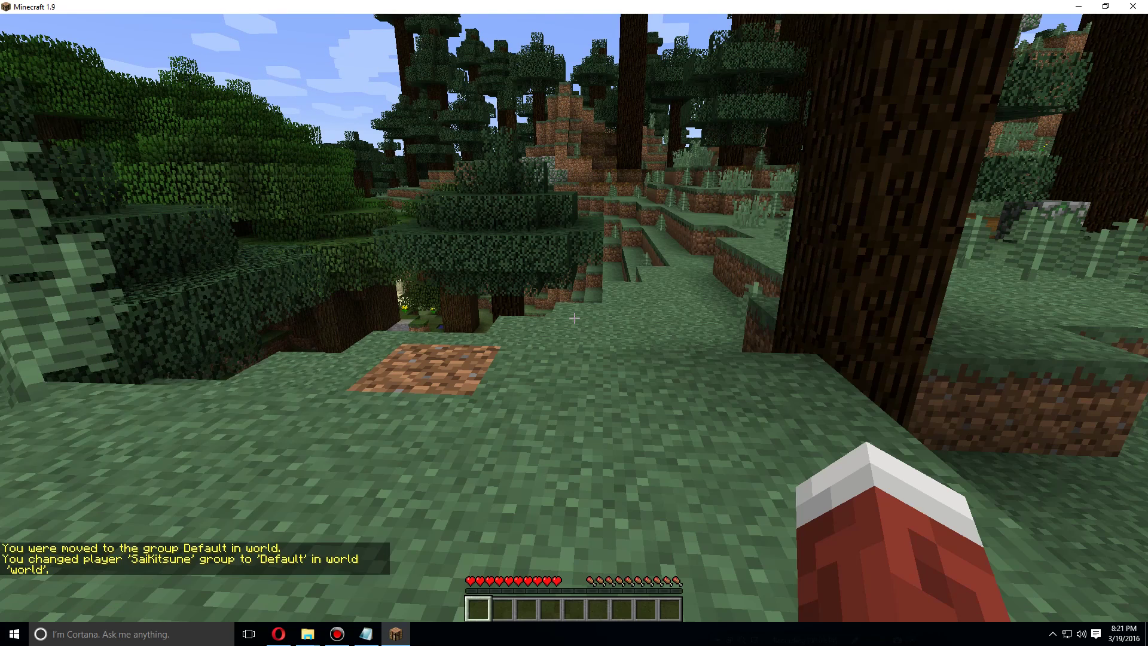
Switch to the Server.pro file manager in the browser and open the folder plugins/GroupManager/worlds/world
key(alt+Tab)
click(349, 217)
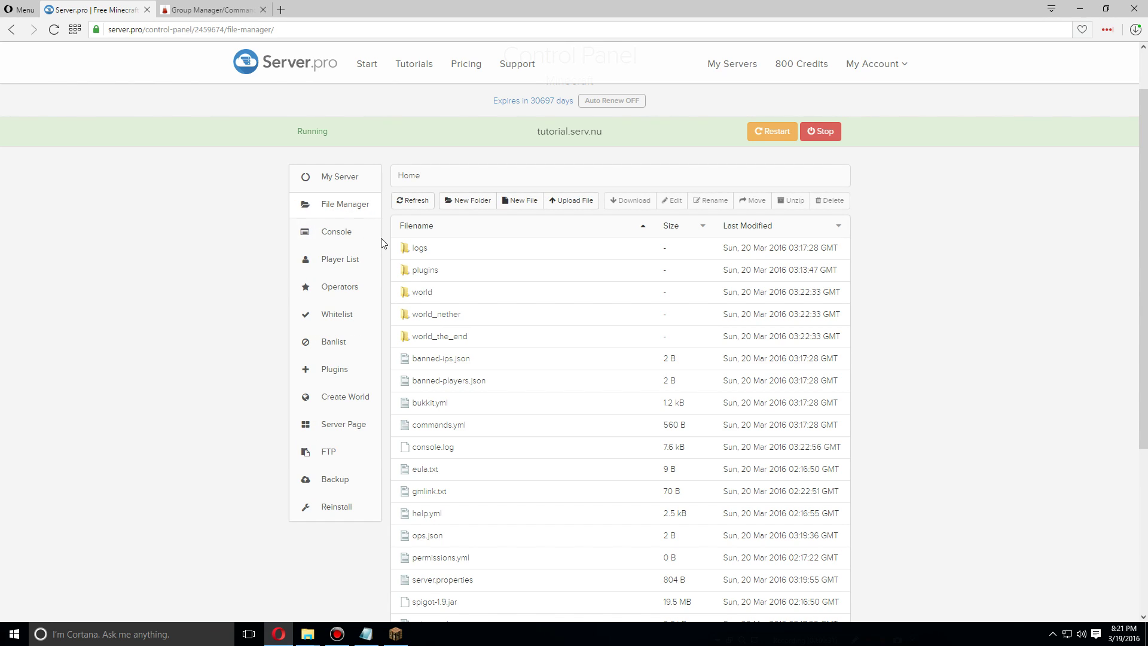
click(426, 272)
click(434, 249)
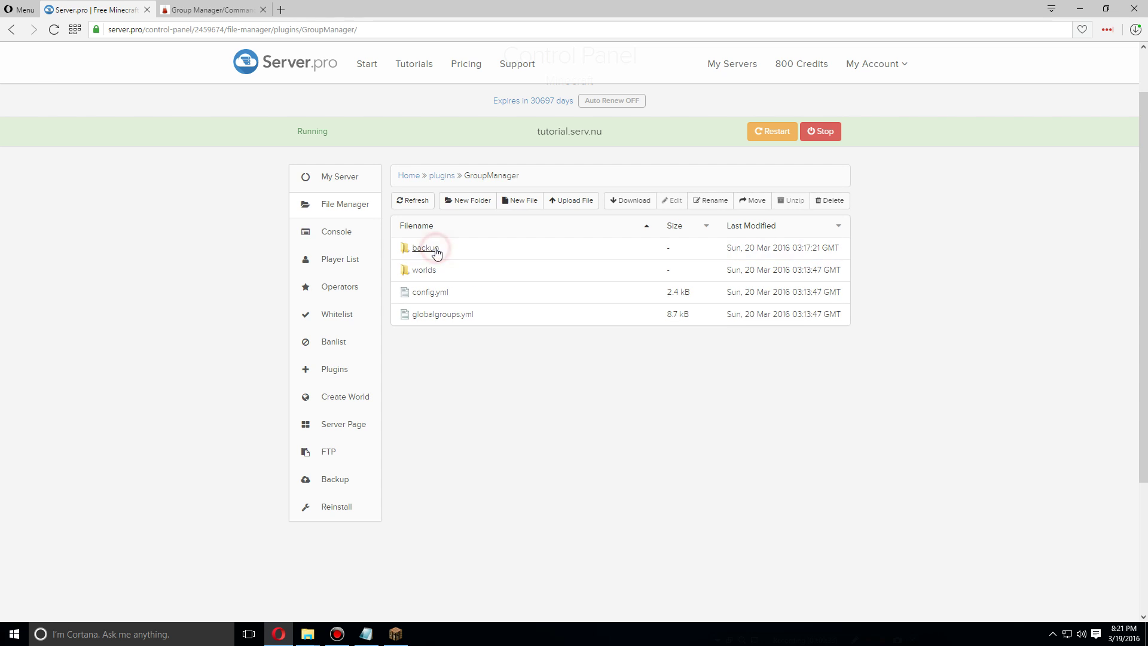
click(434, 270)
click(421, 249)
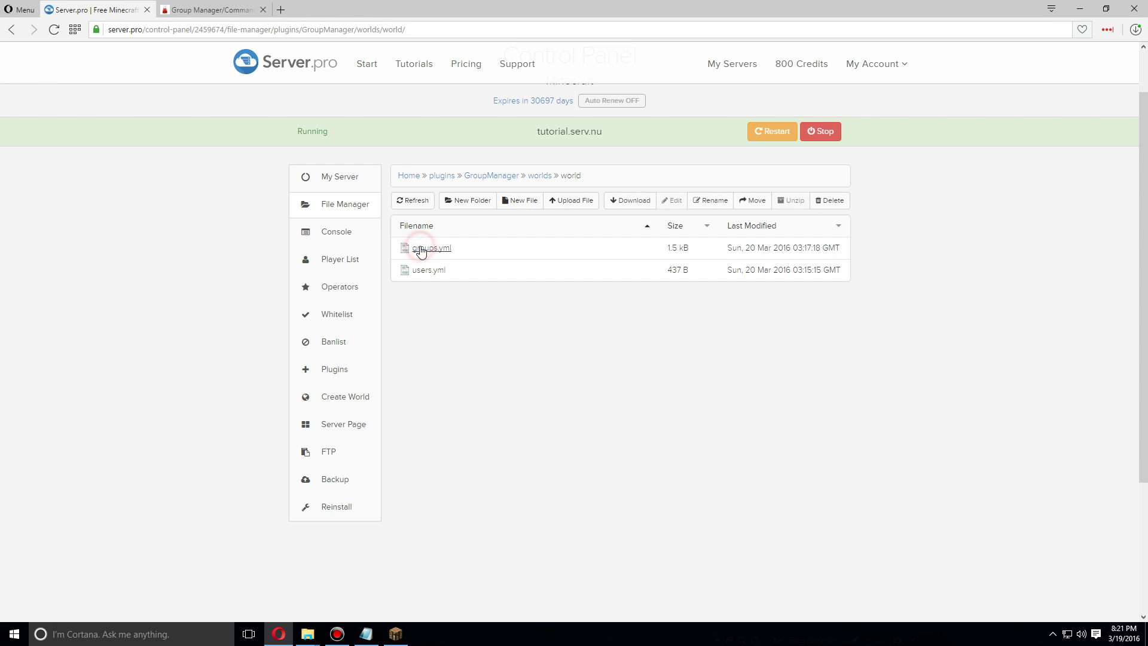
Open groups.yml for editing and add the permission essentials.home to the Default group, below -bukkit.command.kill
click(440, 250)
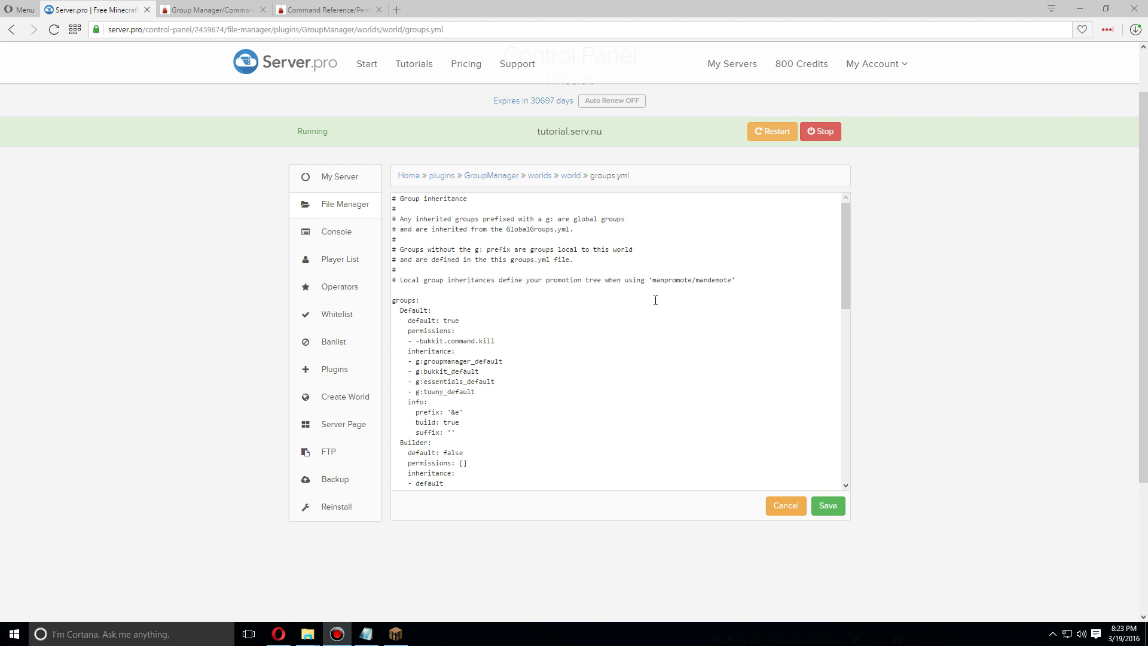
click(639, 310)
click(506, 340)
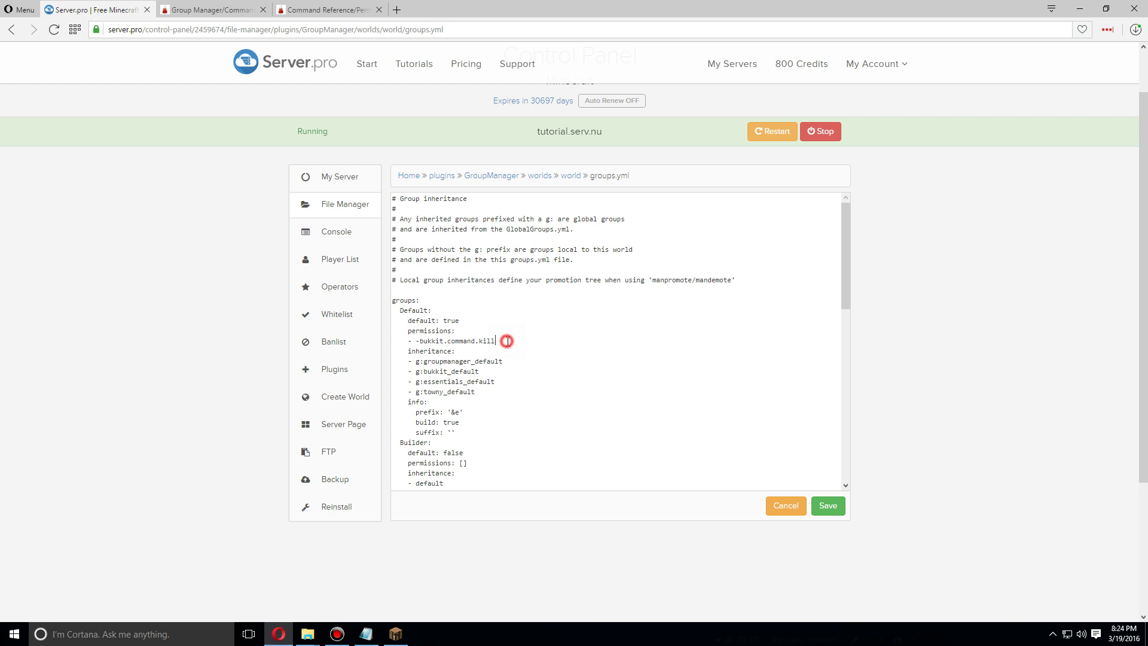
key(Return)
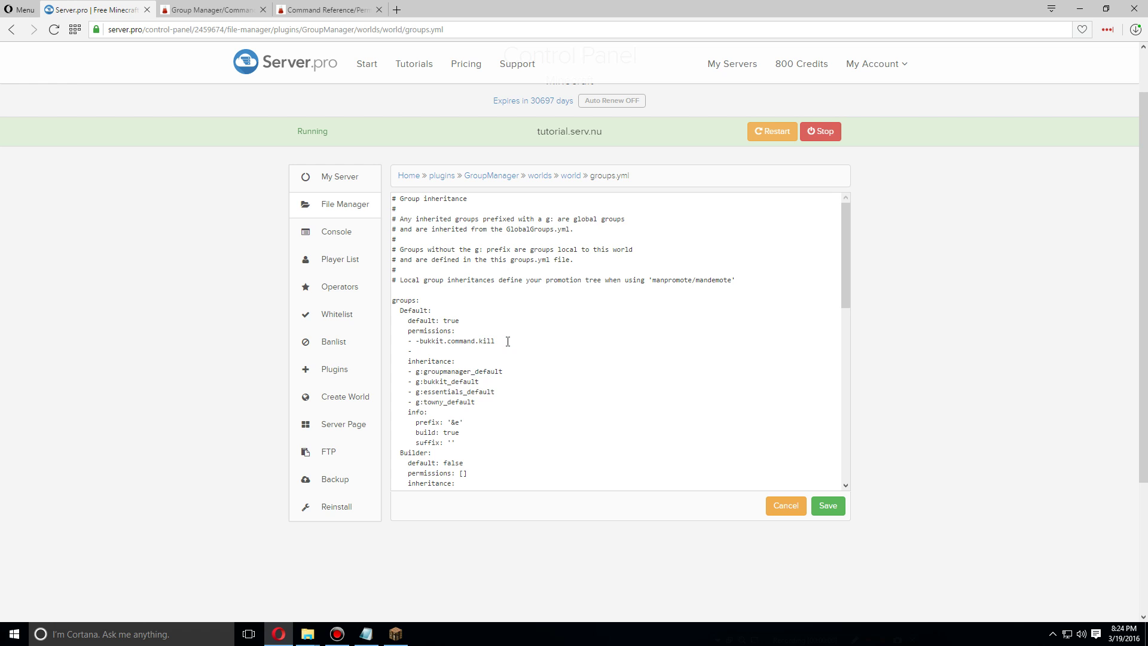
key(alt+Tab)
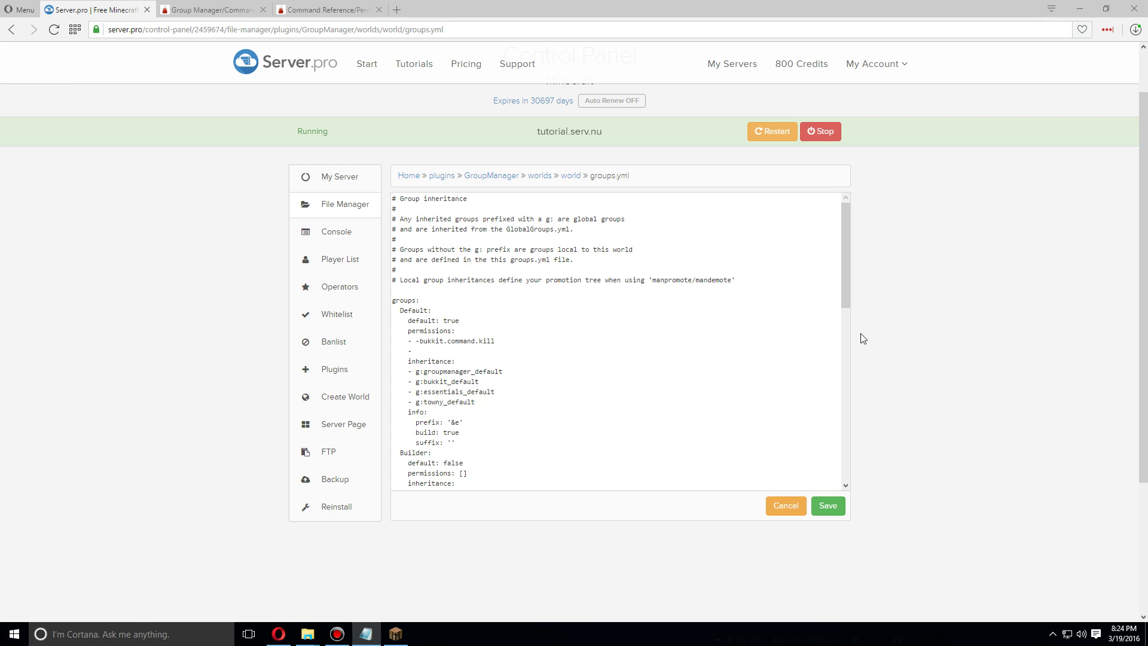
click(458, 351)
text(essentials.home)
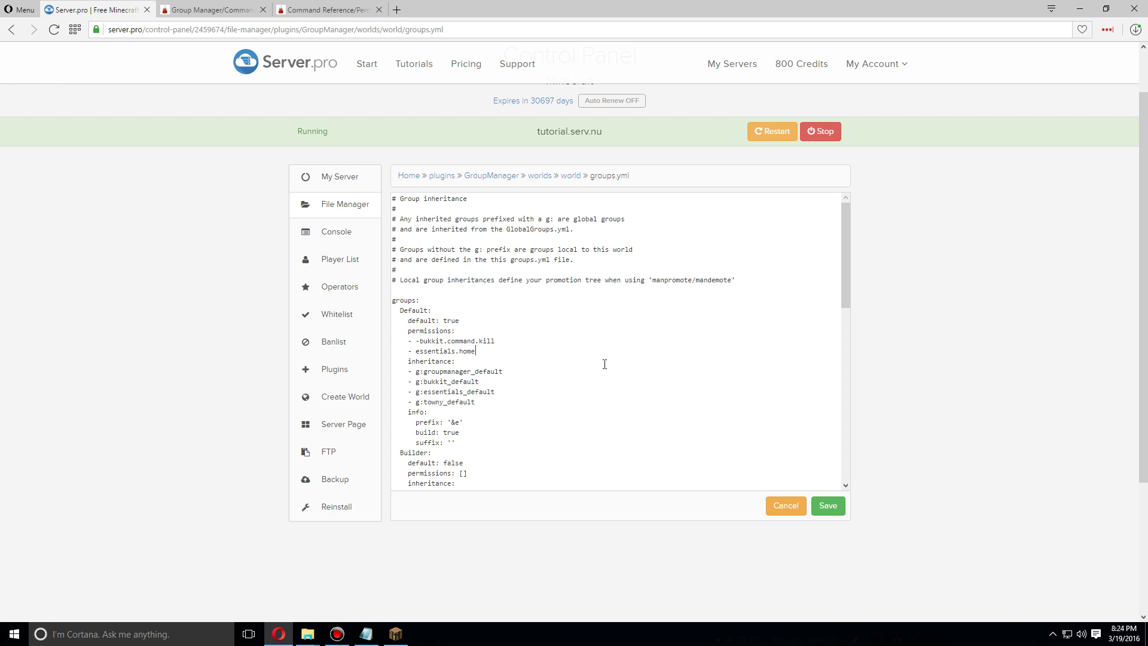
Add the permission essentials.sethome to the Default group, directly below essentials.home
key(Return)
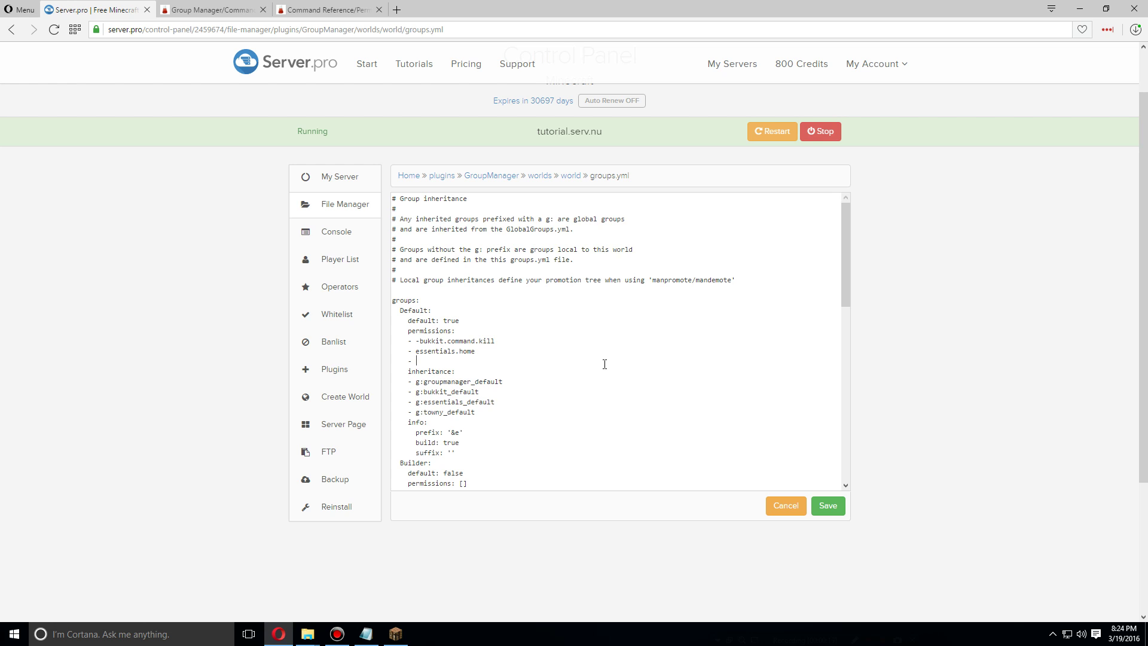
key(alt+Tab)
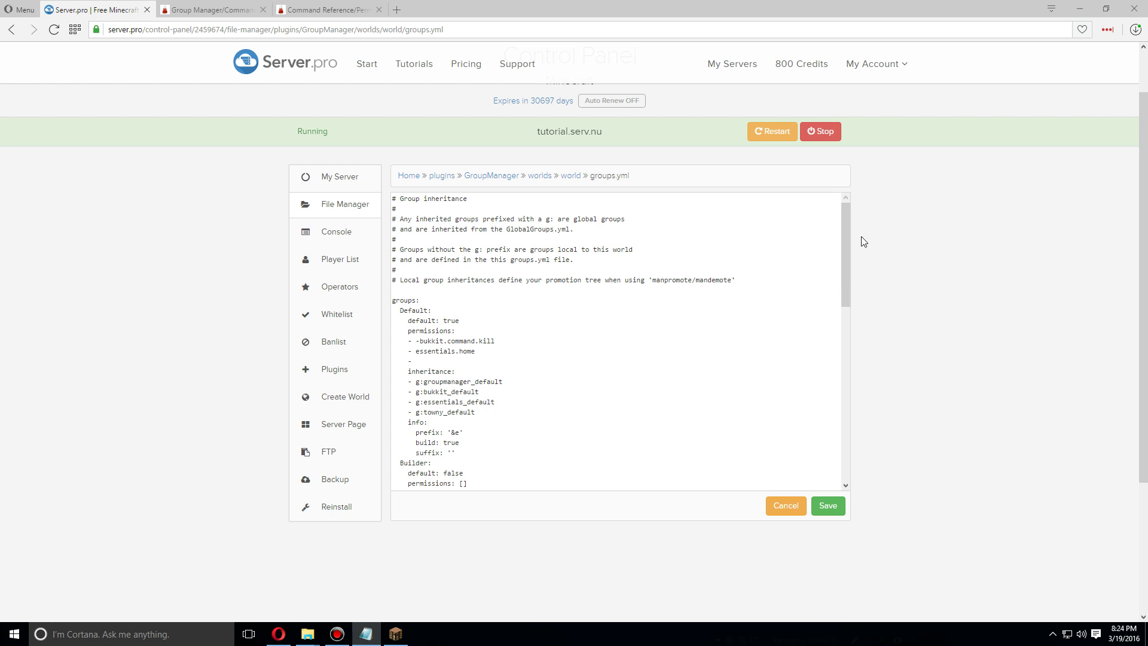
click(429, 363)
text(essentials.sethome)
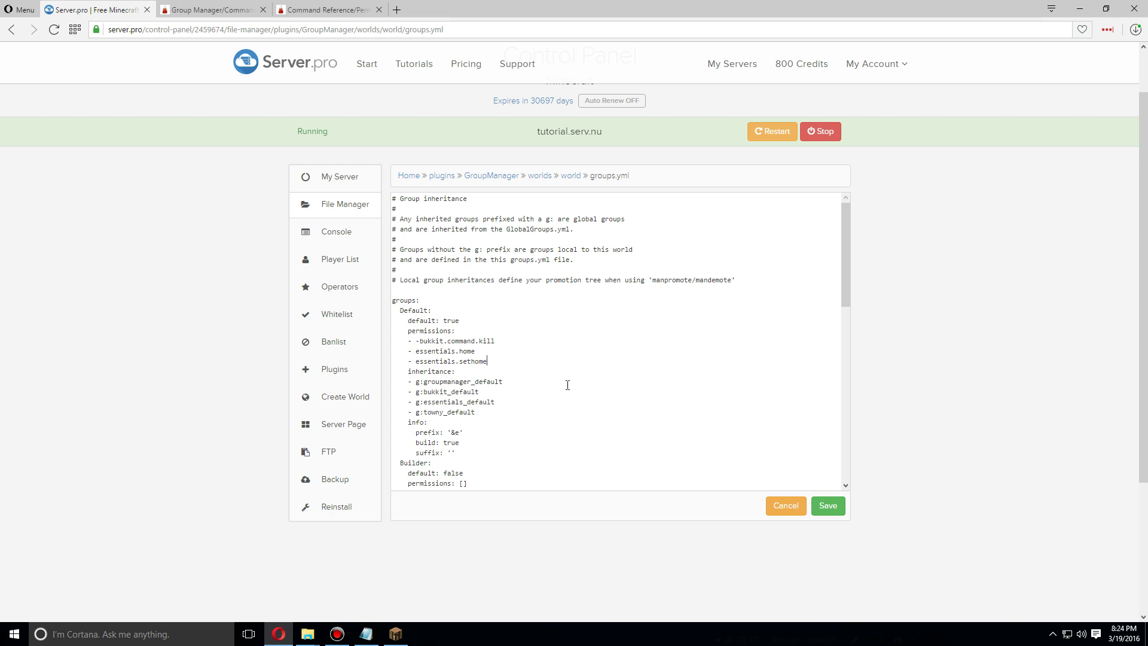
click(828, 506)
Switch to Minecraft and test the Default group's access to the /sethome command
click(395, 634)
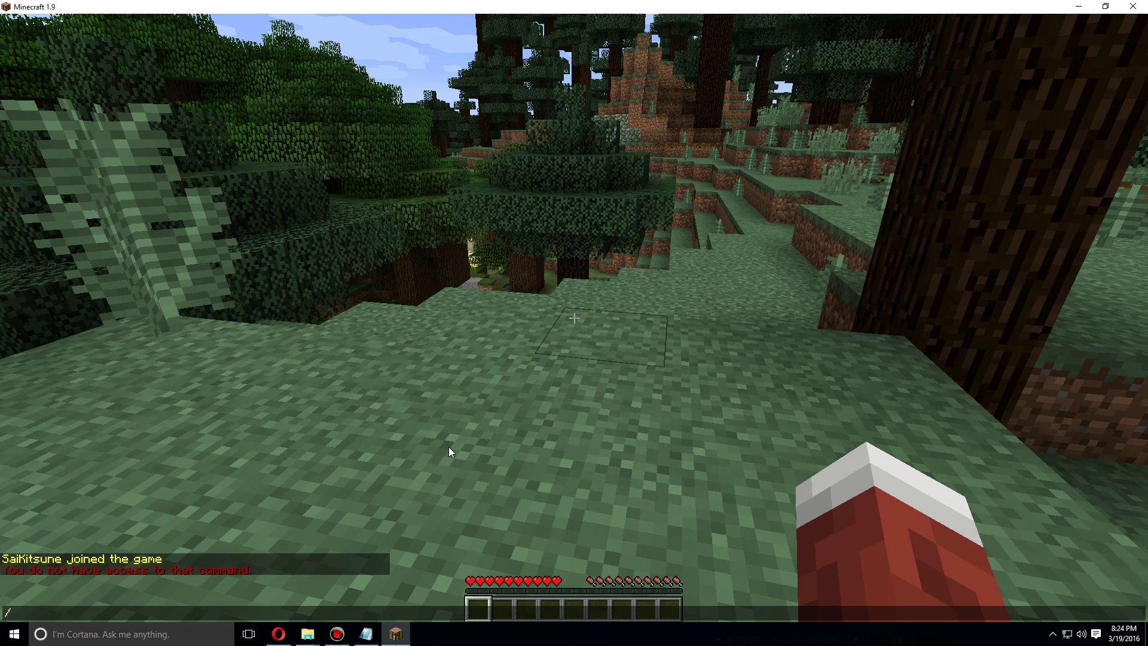
text(sethome)
key(Return)
key(slash)
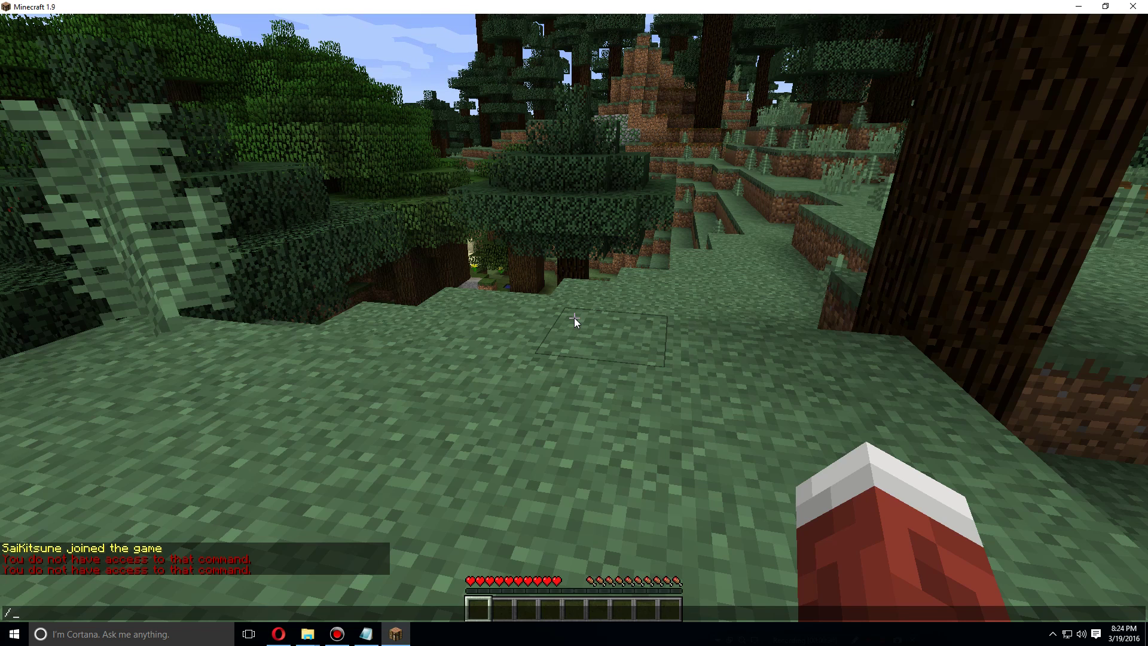
text(sethome)
key(Up)
key(Up)
key(Return)
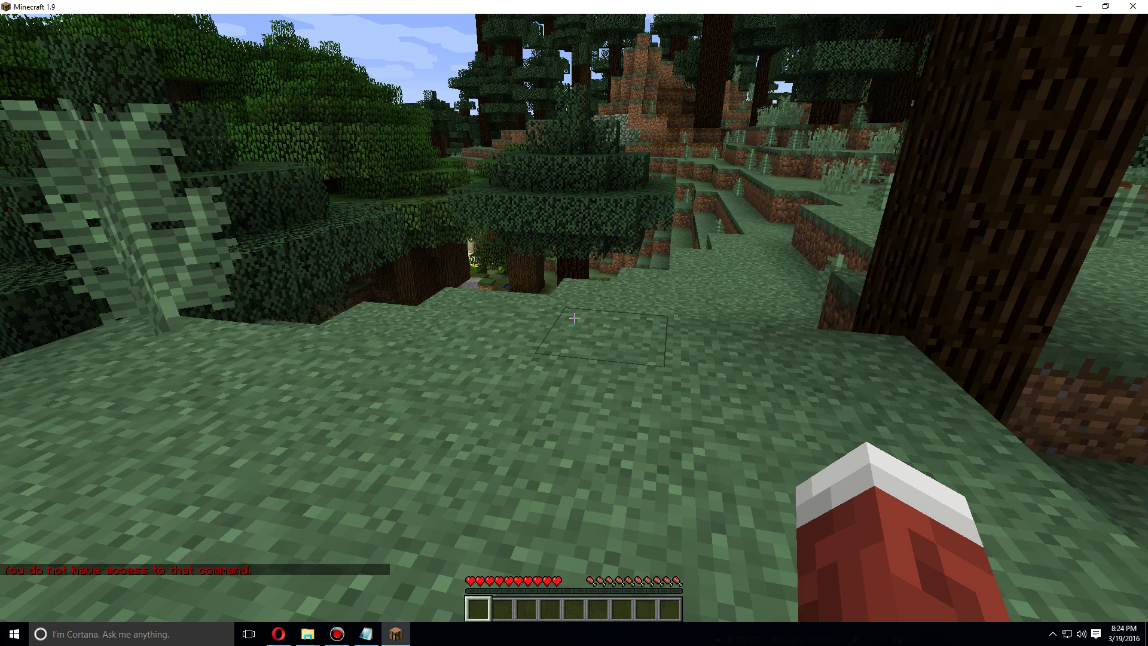
key(slash)
Switch back to the Server.pro page in the browser, save groups.yml and restart the server
click(279, 634)
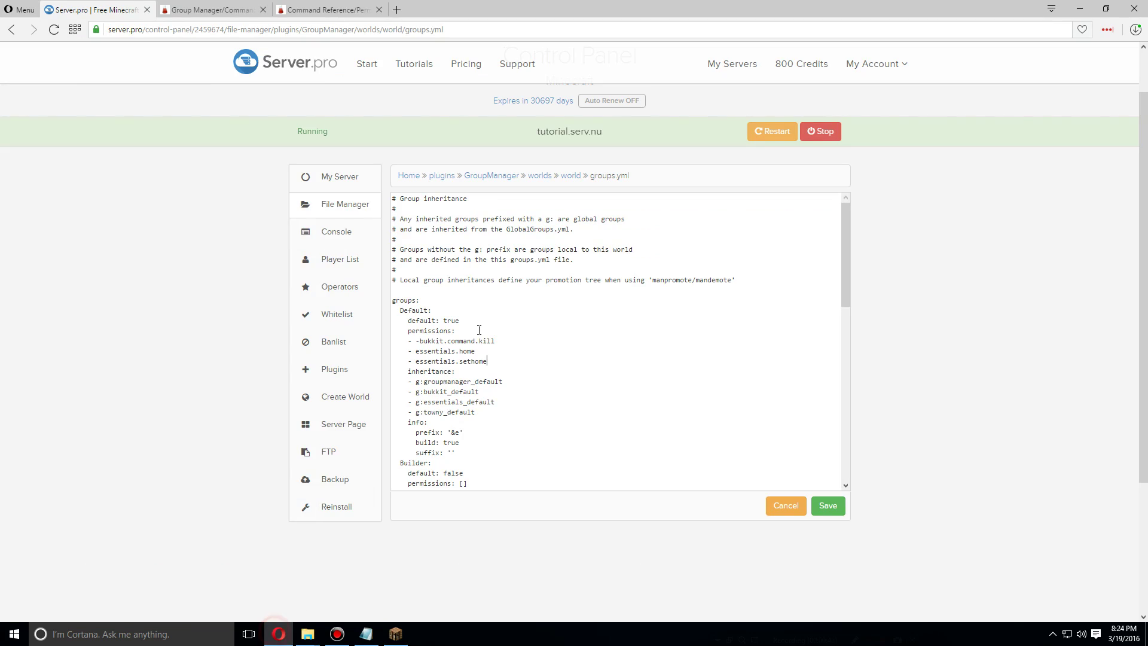
click(827, 506)
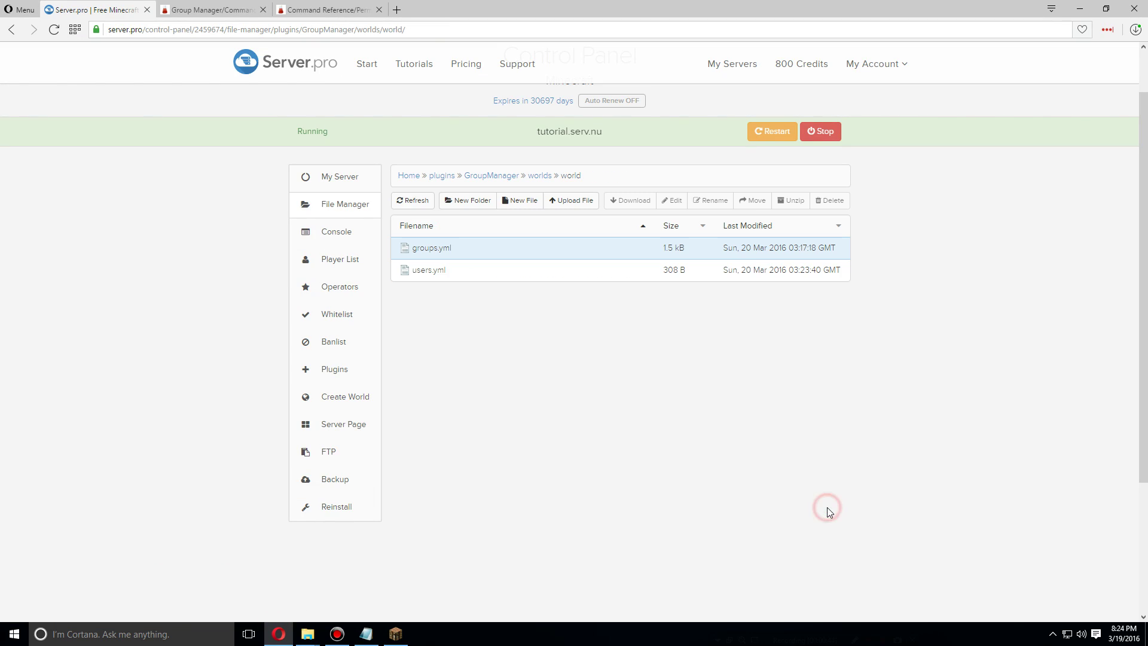
click(783, 130)
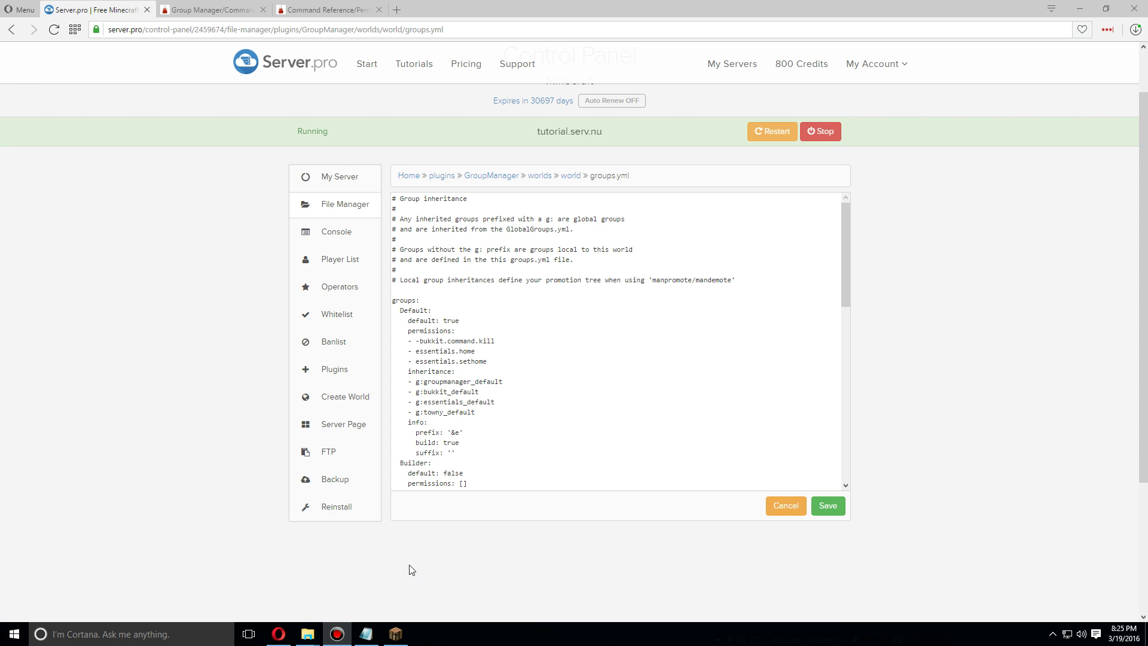
Switch to Minecraft and set the player's home at the current location with the /sethome command
click(395, 634)
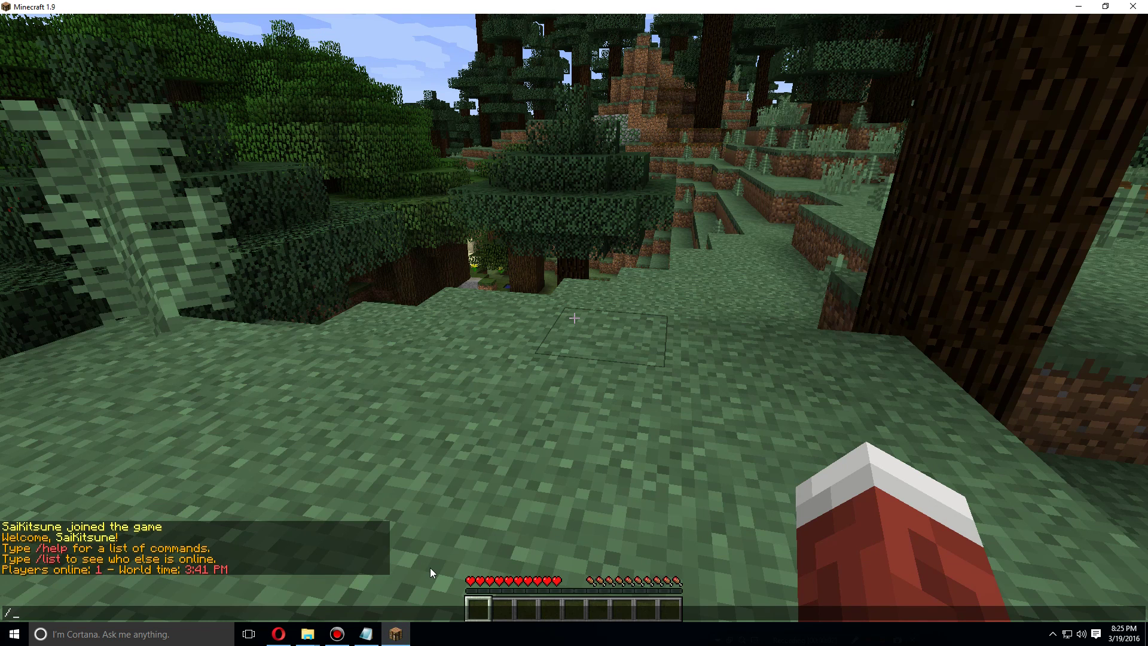
text(sethome)
key(Return)
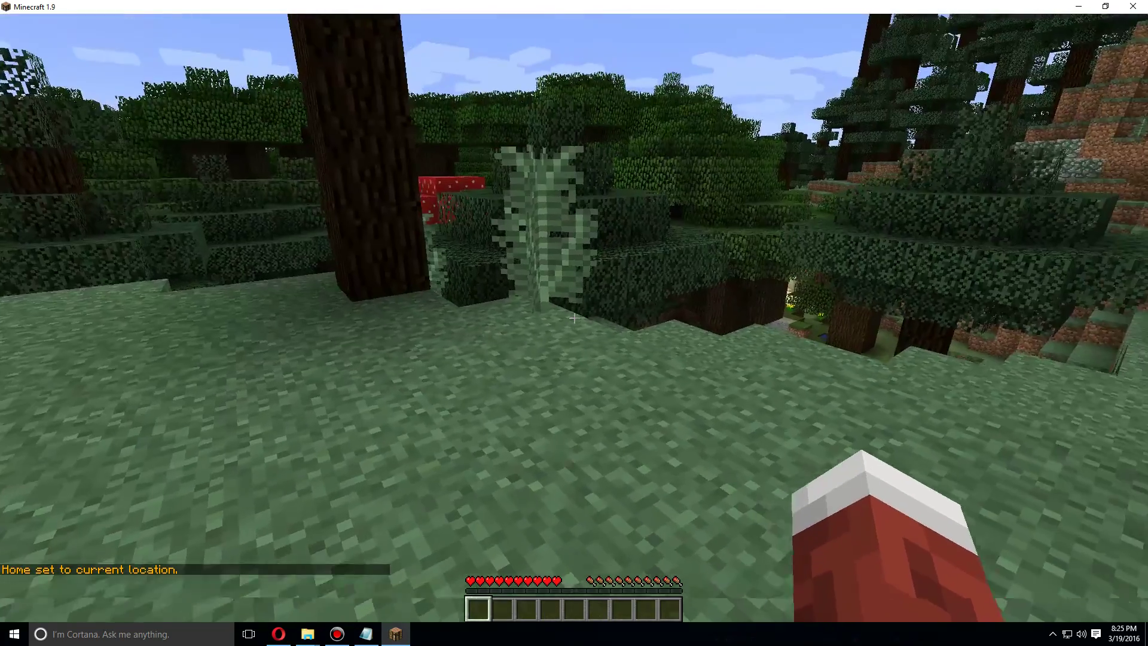
Walk the player away from the home location through the forest
key(slash)
key(Escape)
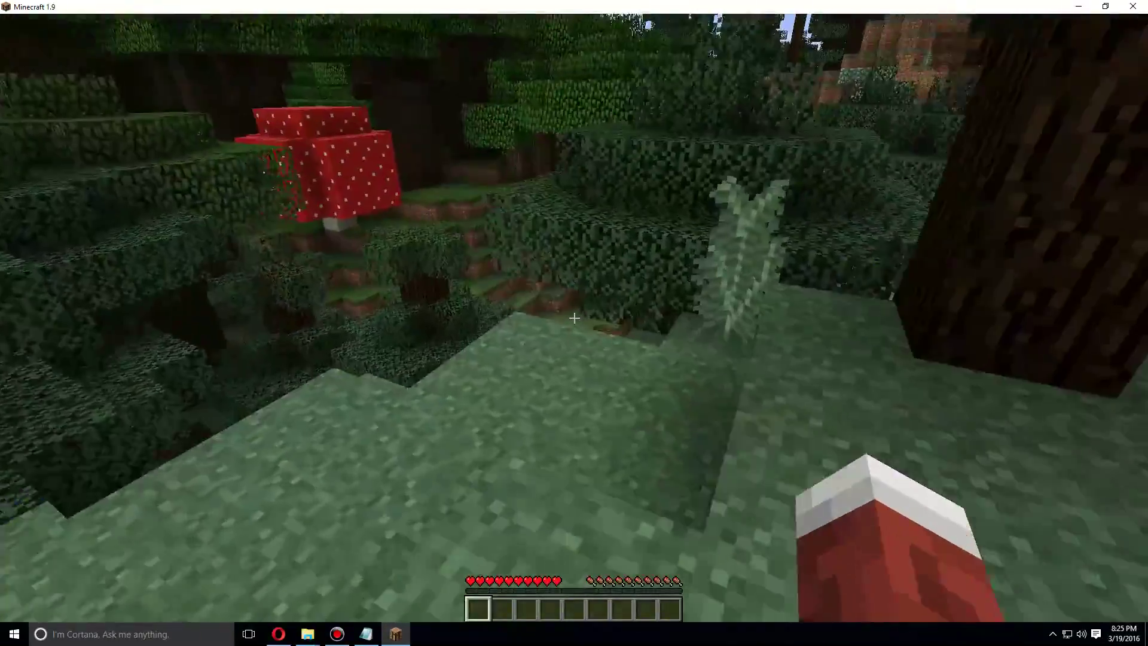
key(w)
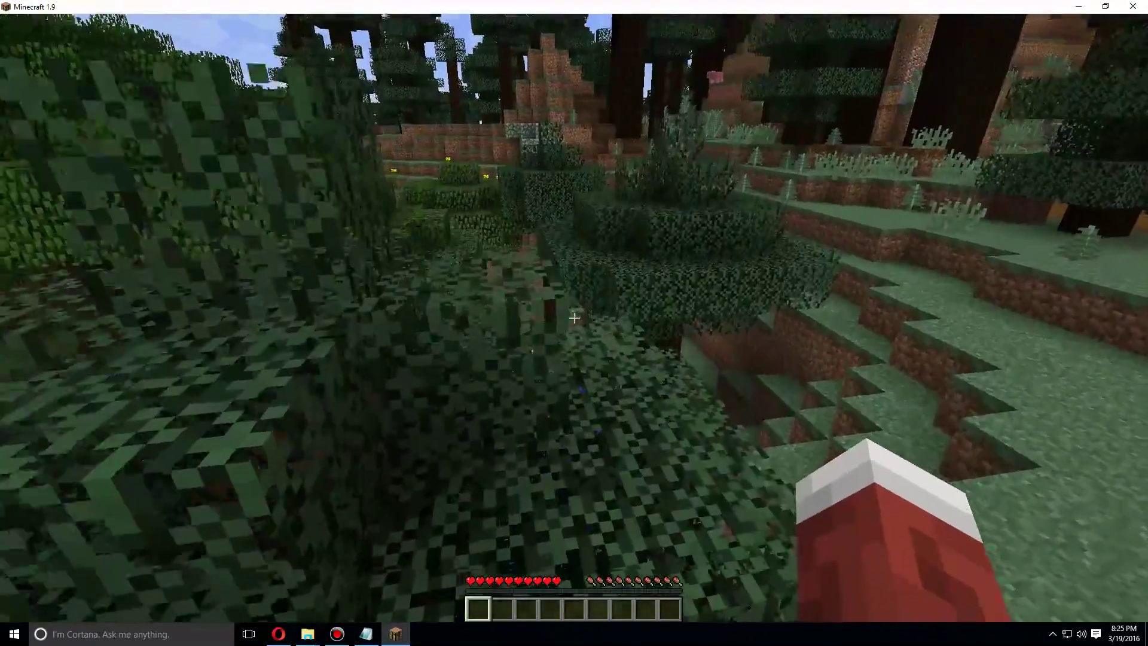